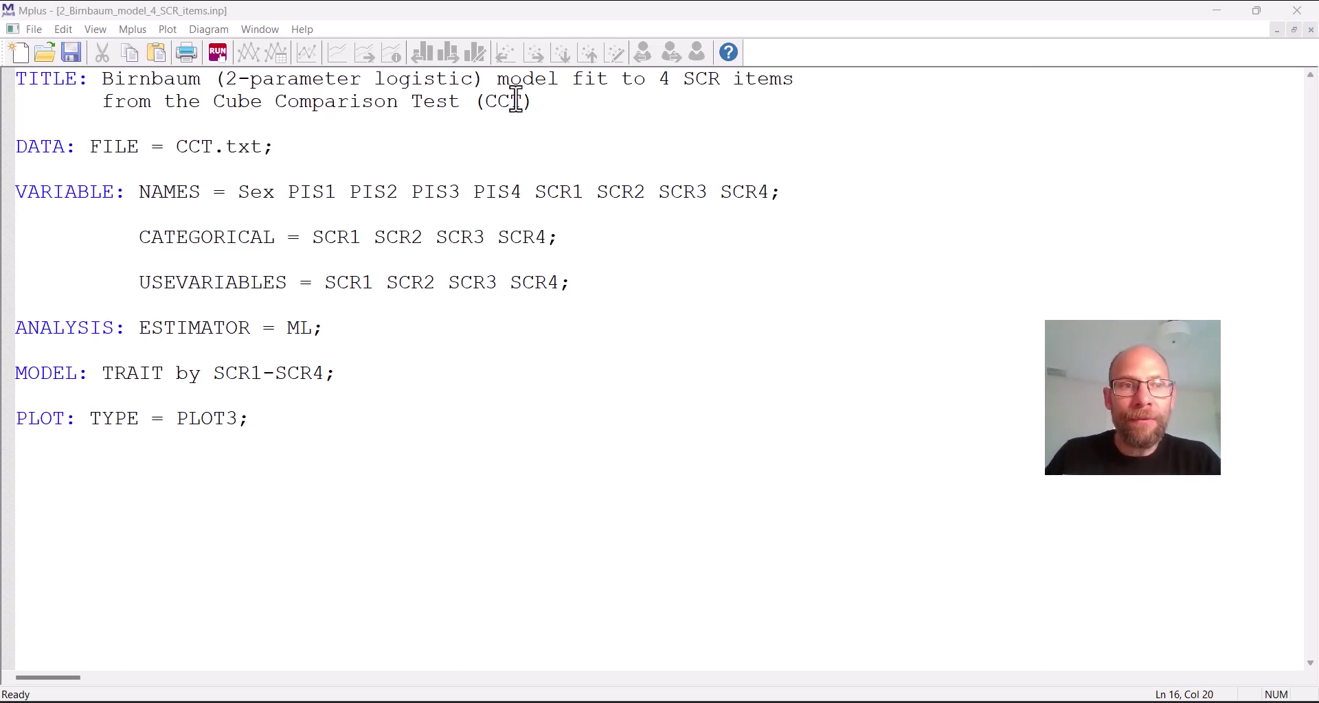
# Highlight the input's data file, variable names, SCR items, CATEGORICAL line and ML estimator
pyautogui.moveTo(92, 152); pyautogui.dragTo(279, 151)
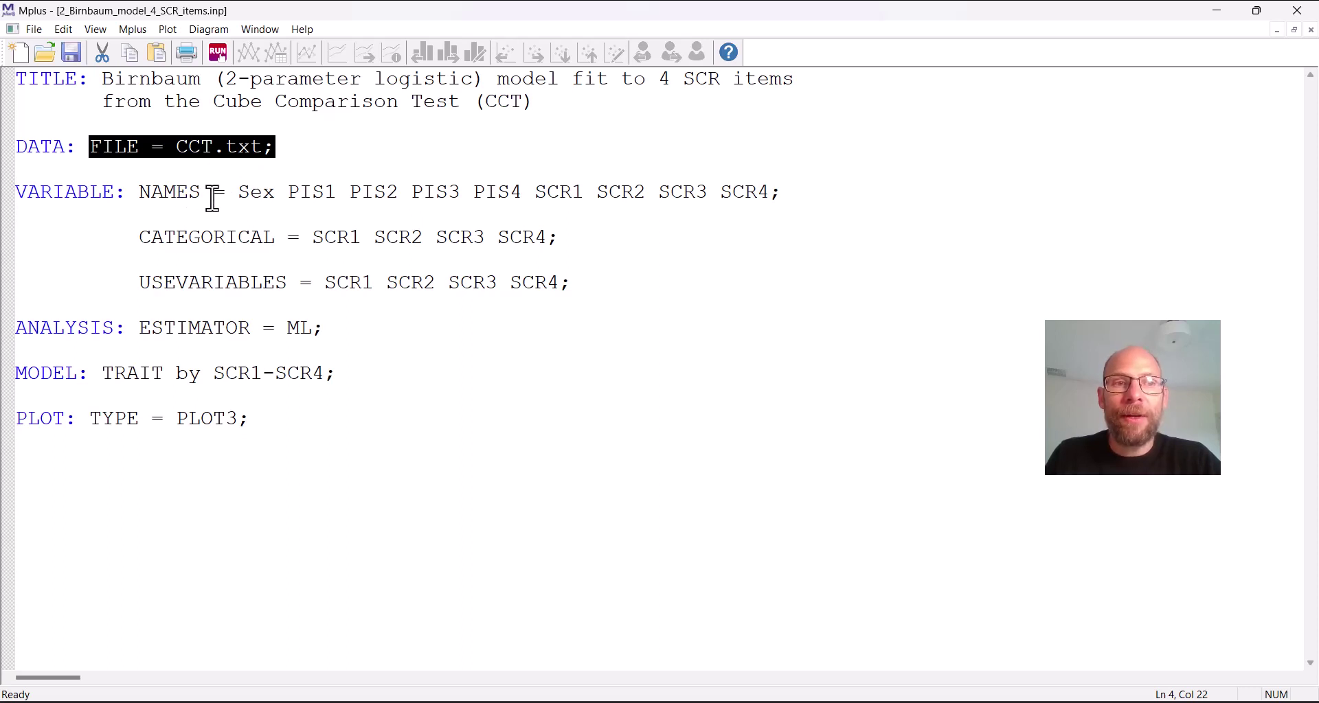
pyautogui.moveTo(137, 196); pyautogui.dragTo(780, 205)
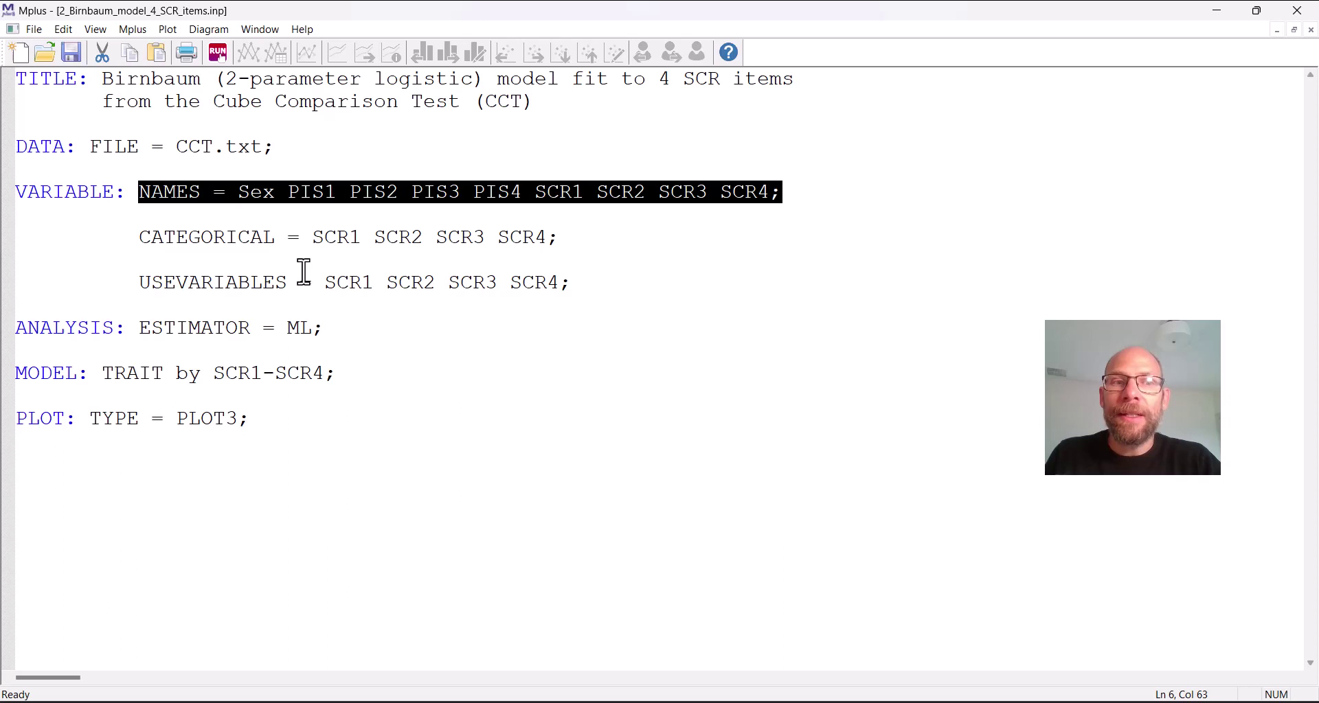
pyautogui.moveTo(138, 283); pyautogui.dragTo(568, 294)
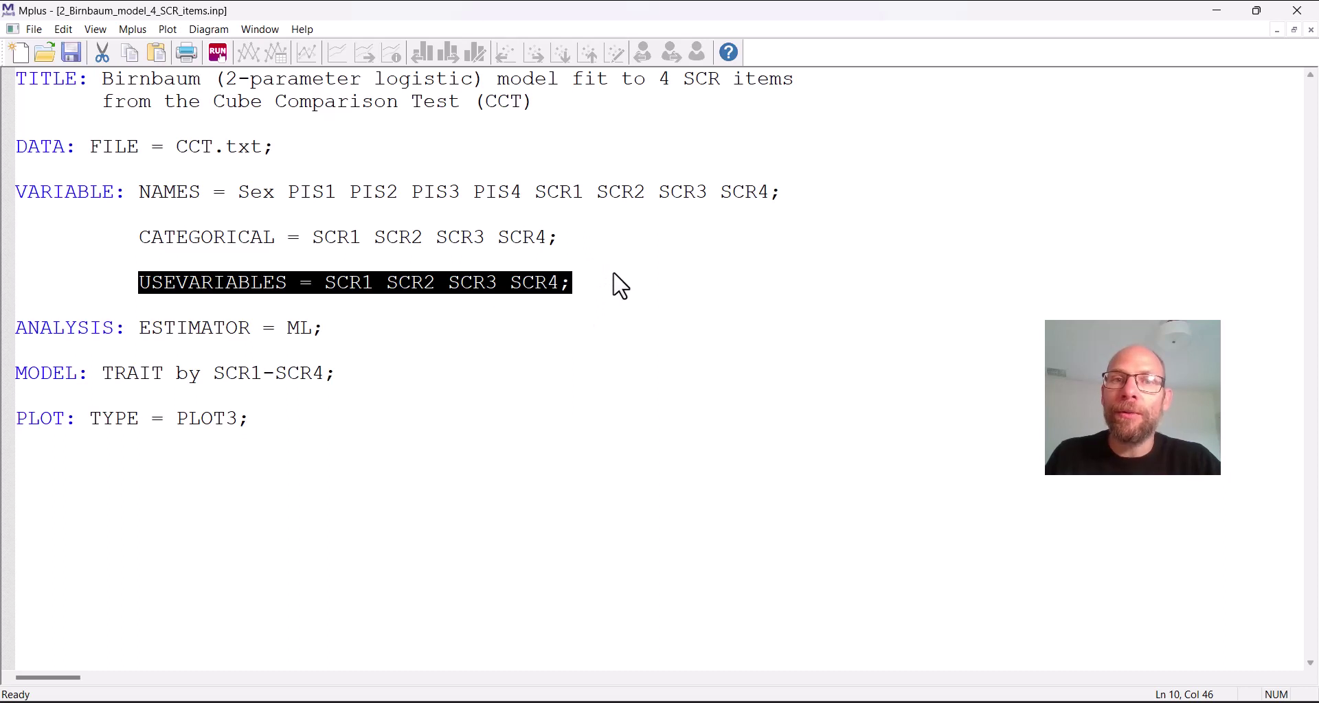
pyautogui.moveTo(536, 195); pyautogui.dragTo(783, 206)
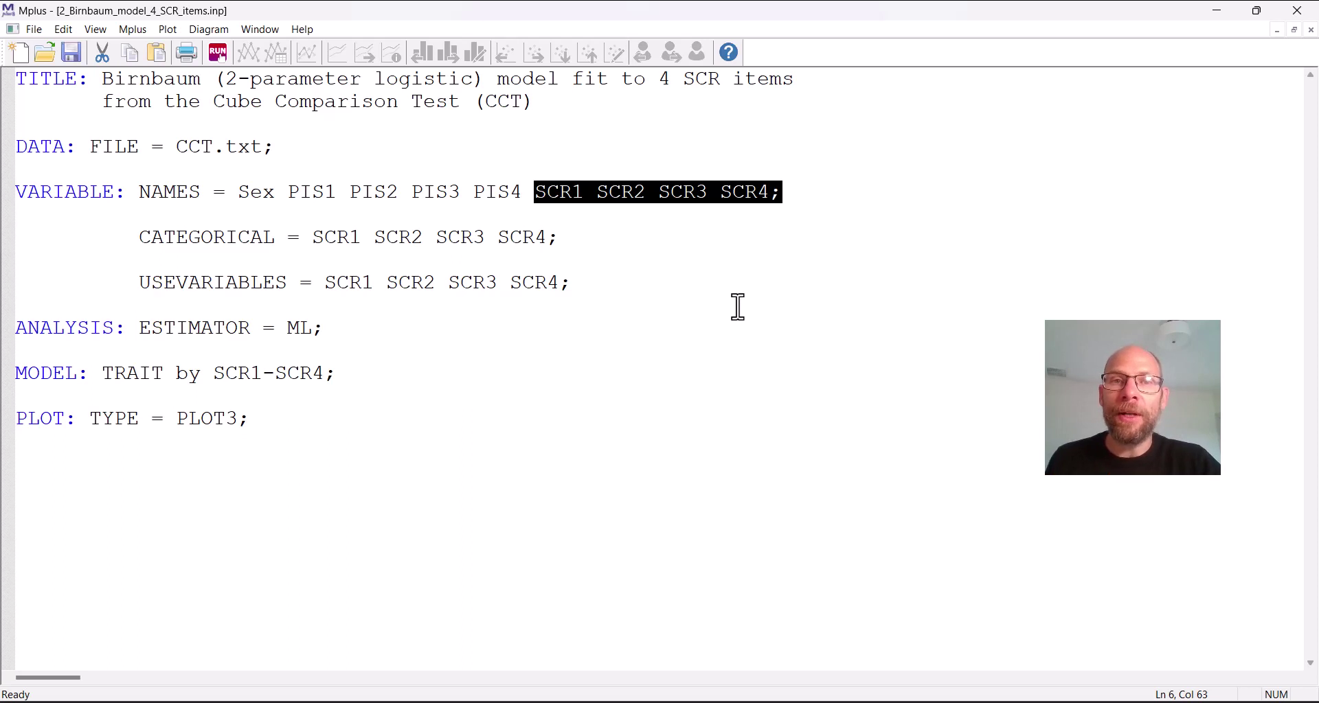
pyautogui.moveTo(135, 238); pyautogui.dragTo(579, 244)
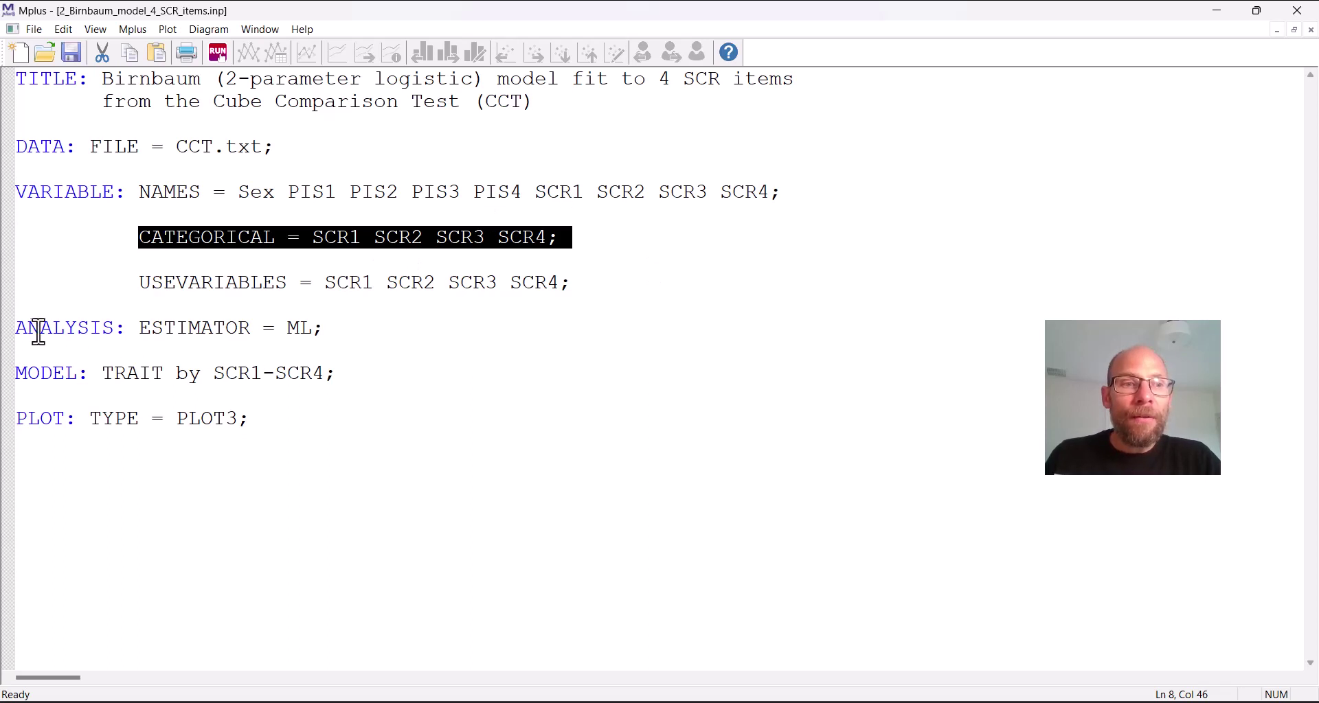
pyautogui.moveTo(24, 329); pyautogui.dragTo(354, 336)
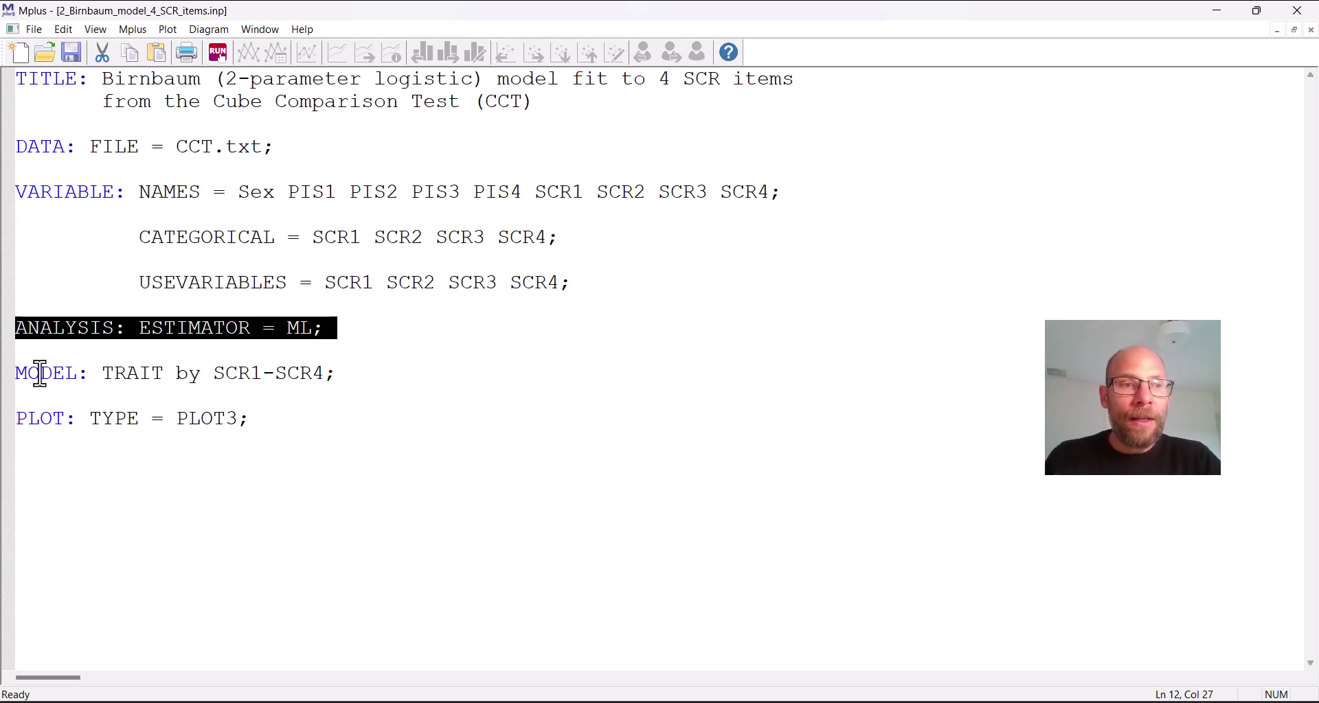
# Highlight the MODEL statement's parts: the keyword by, latent TRAIT and items SCR1-SCR4
pyautogui.moveTo(17, 373); pyautogui.dragTo(356, 373)
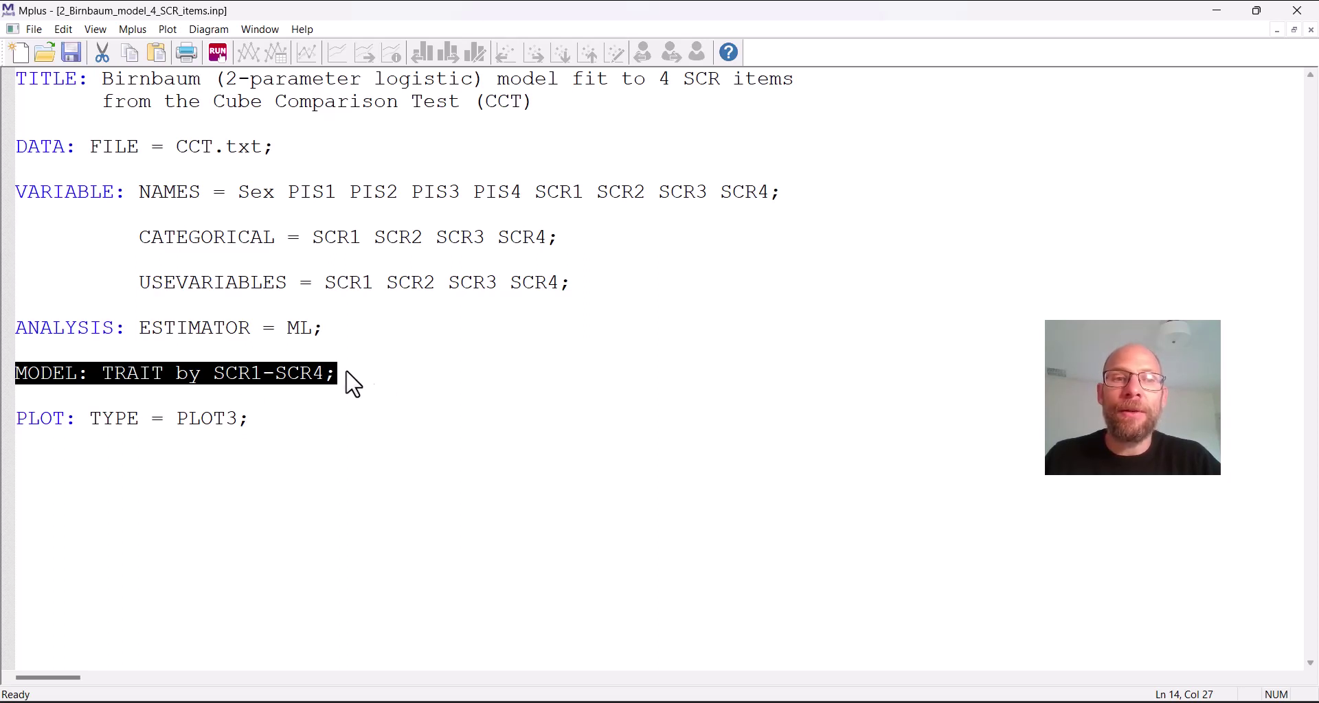
pyautogui.click(178, 374)
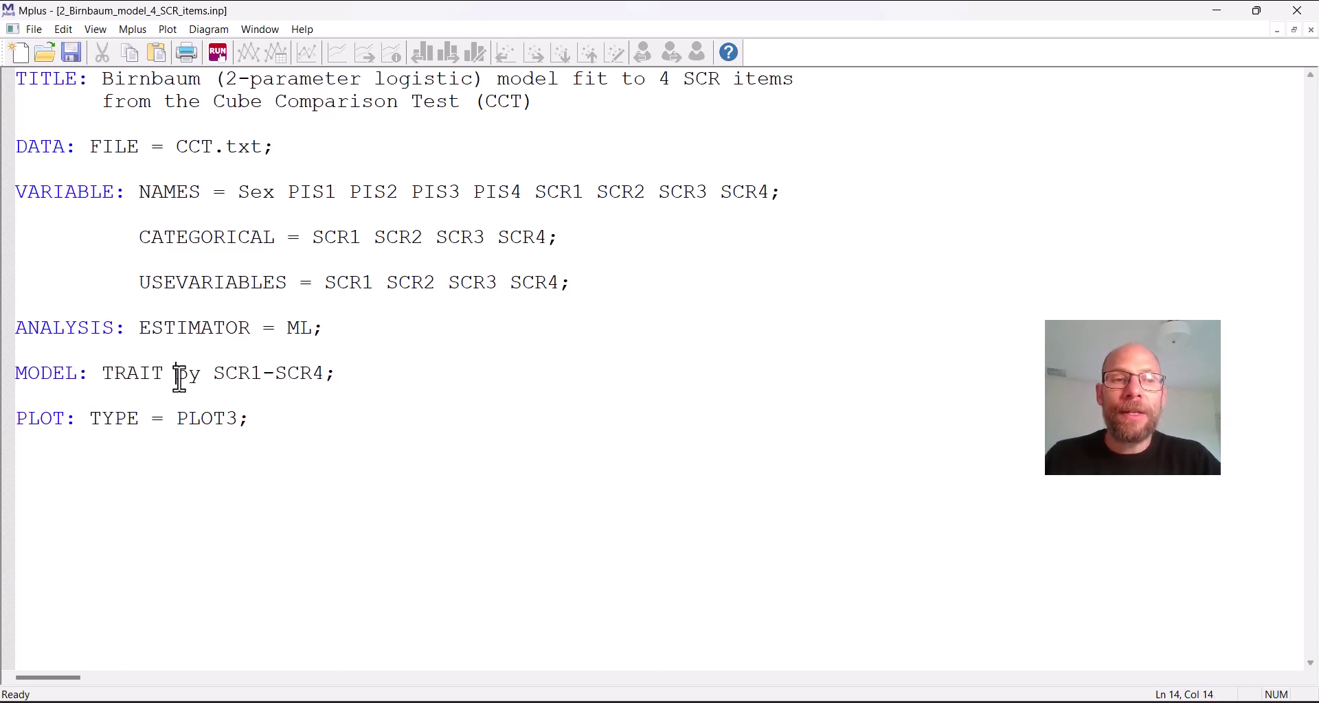
pyautogui.doubleClick(180, 374)
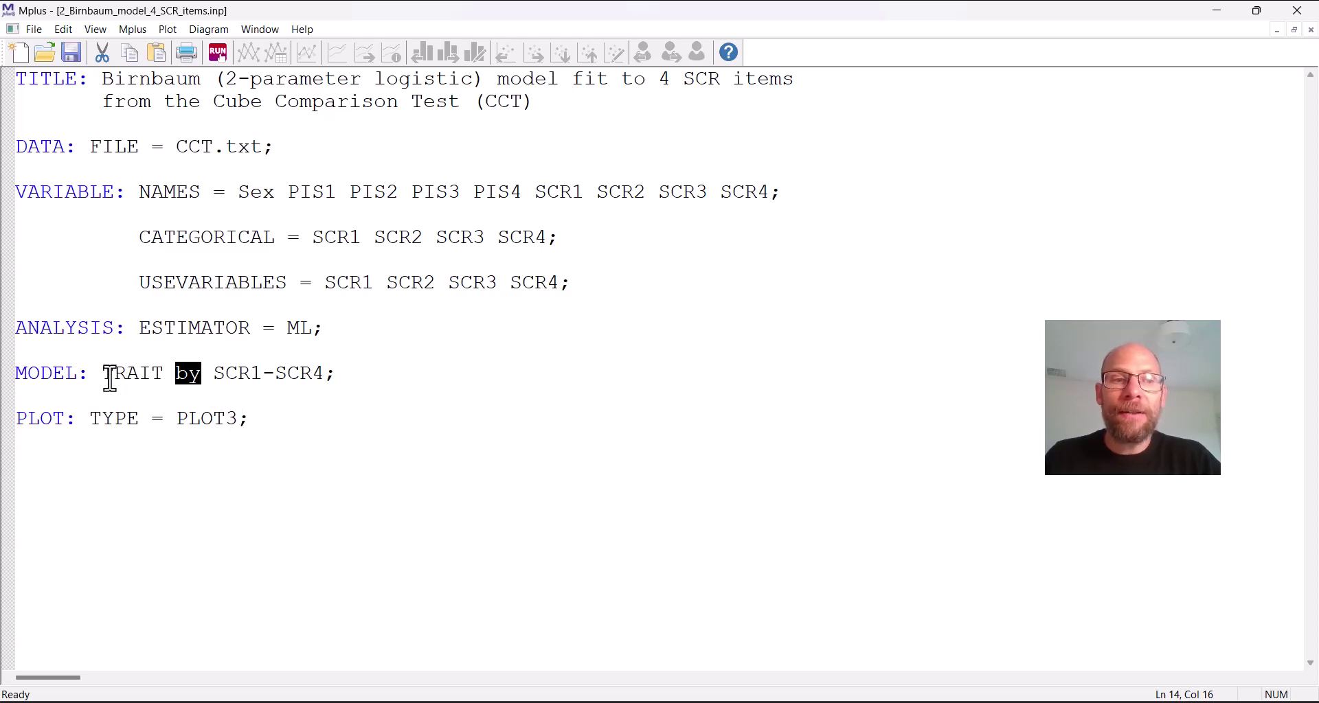
pyautogui.moveTo(105, 375); pyautogui.dragTo(165, 377)
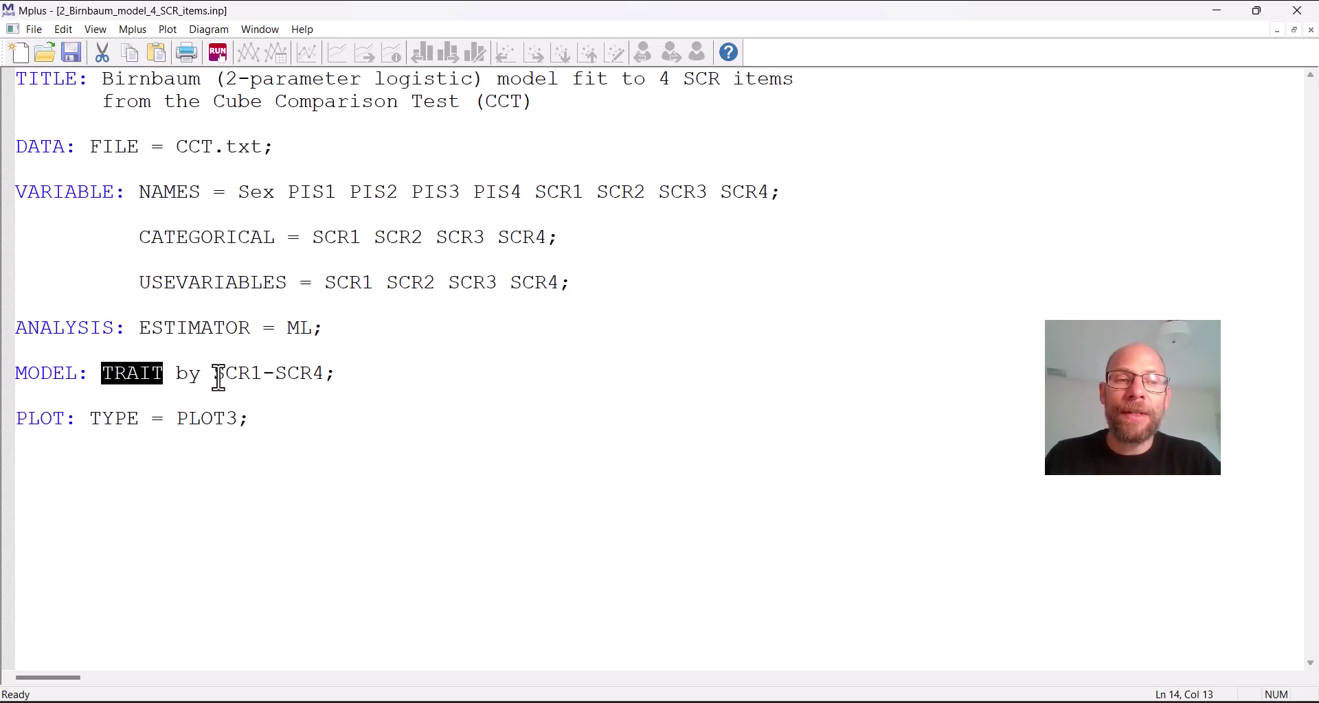
pyautogui.moveTo(213, 374); pyautogui.dragTo(334, 382)
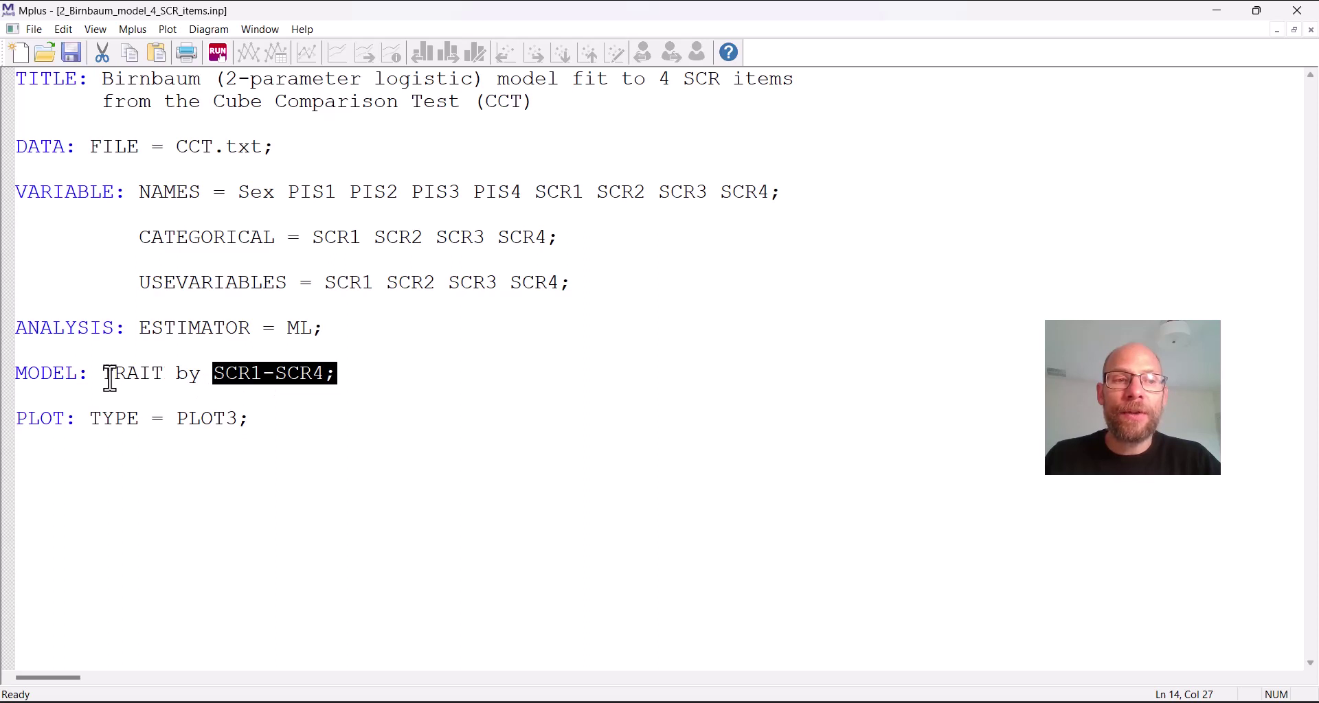
pyautogui.moveTo(105, 374); pyautogui.dragTo(341, 377)
# Highlight the full TRAIT by SCR1-SCR4 statement, the item range and the PLOT3 request
pyautogui.click(180, 377)
pyautogui.doubleClick(180, 377)
pyautogui.moveTo(103, 373); pyautogui.dragTo(164, 375)
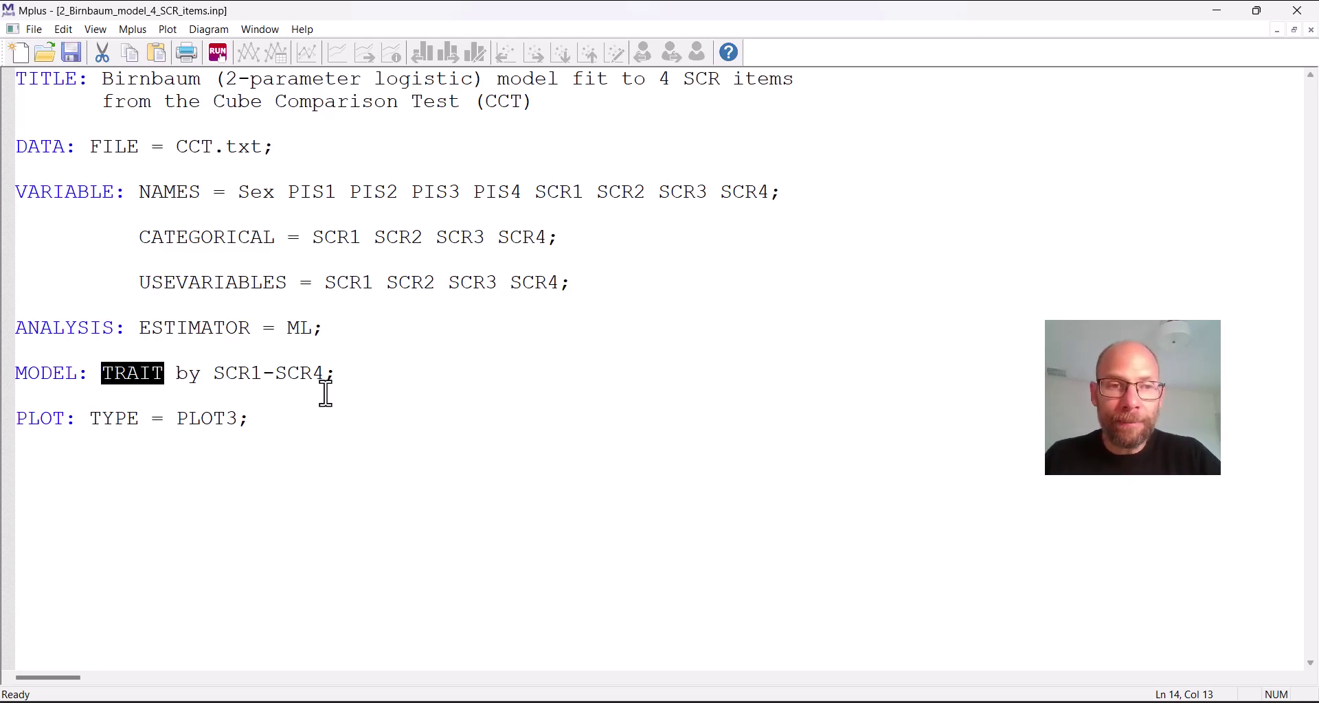
pyautogui.click(124, 381)
pyautogui.moveTo(104, 379); pyautogui.dragTo(338, 383)
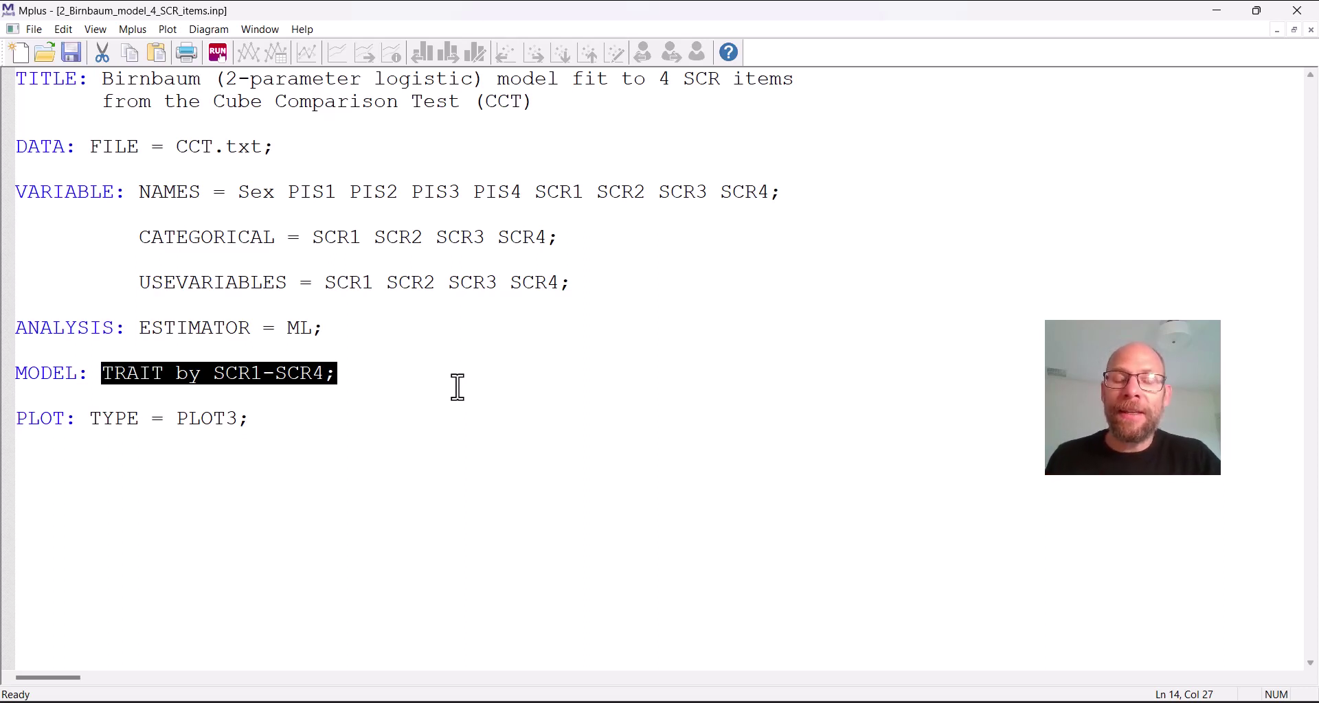
pyautogui.click(261, 385)
pyautogui.moveTo(220, 373); pyautogui.dragTo(341, 374)
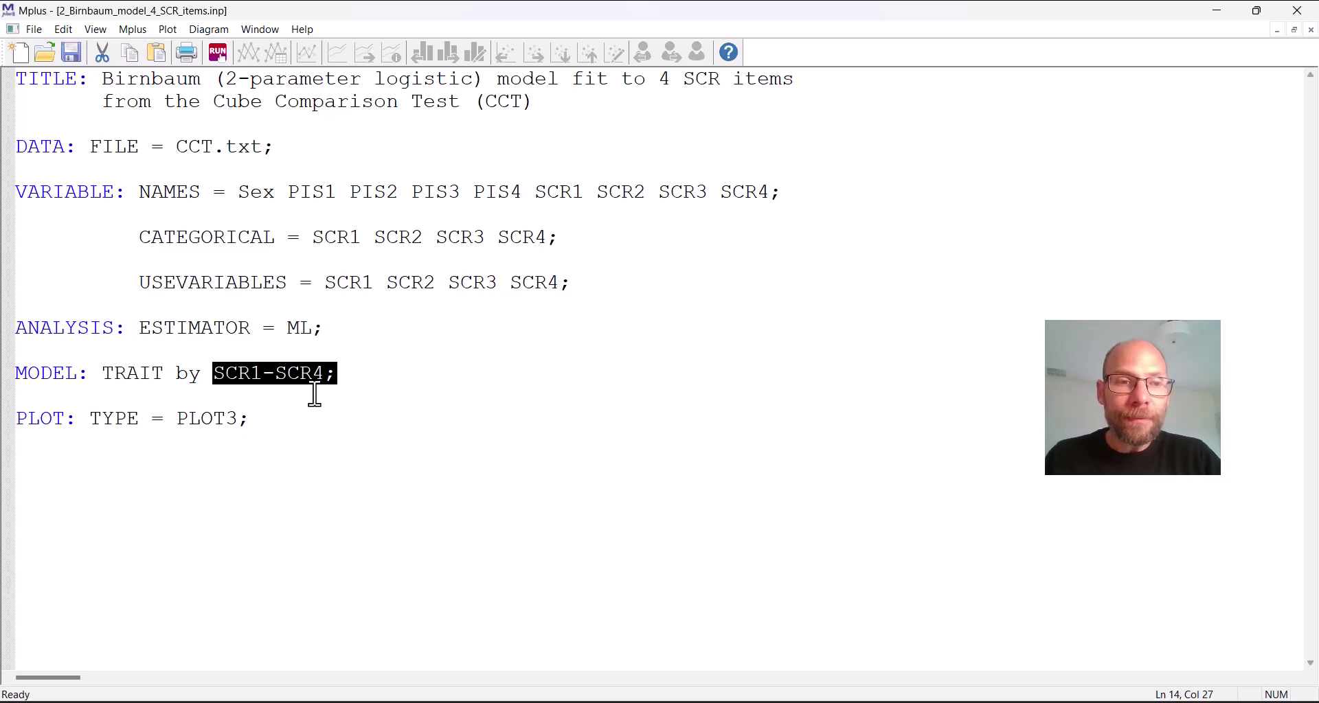
pyautogui.moveTo(256, 419); pyautogui.dragTo(9, 430)
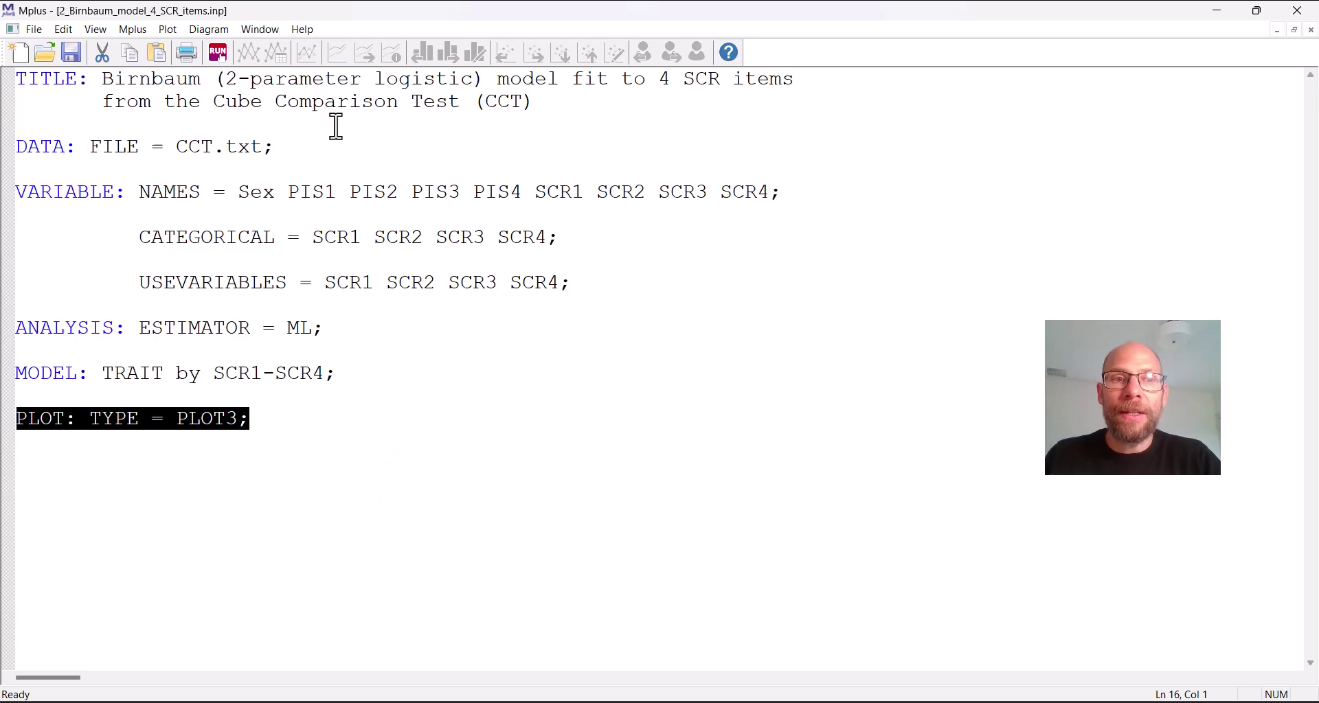
# Run the 2PL model and note the 345 observations in the output
pyautogui.click(219, 58)
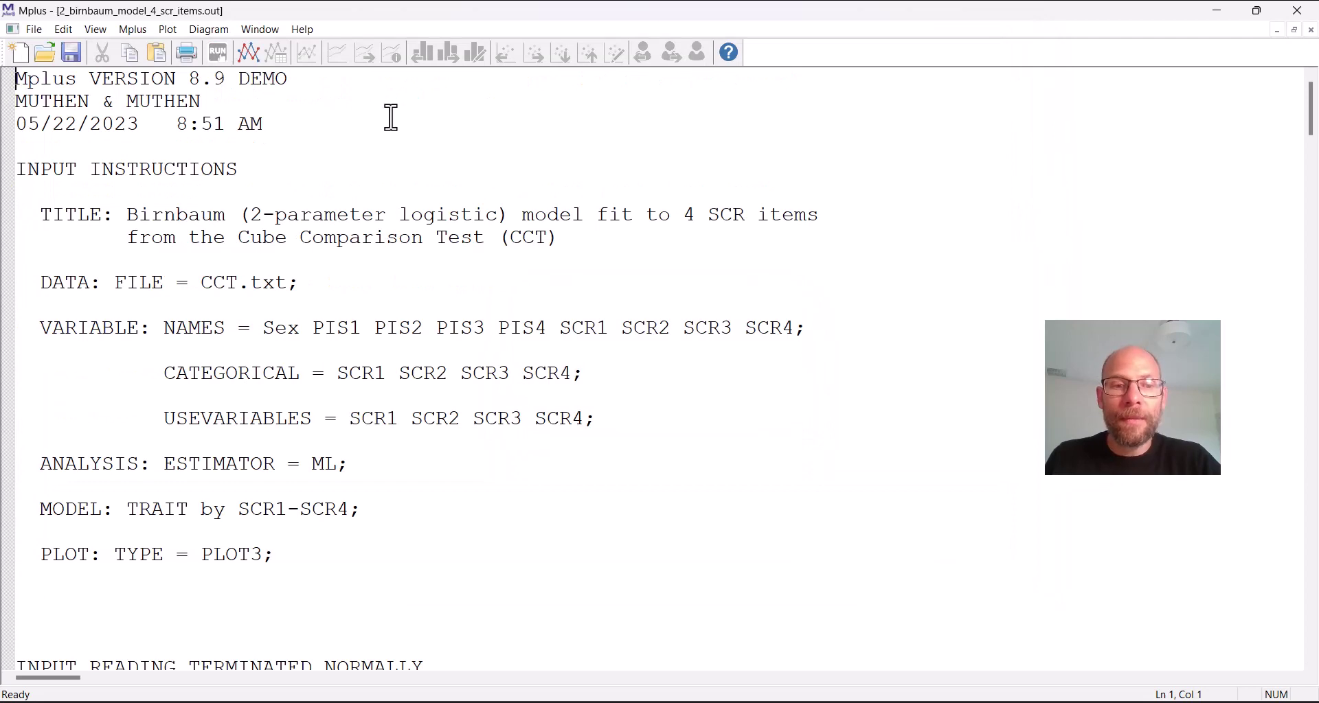
pyautogui.scroll(-10, 391, 118)
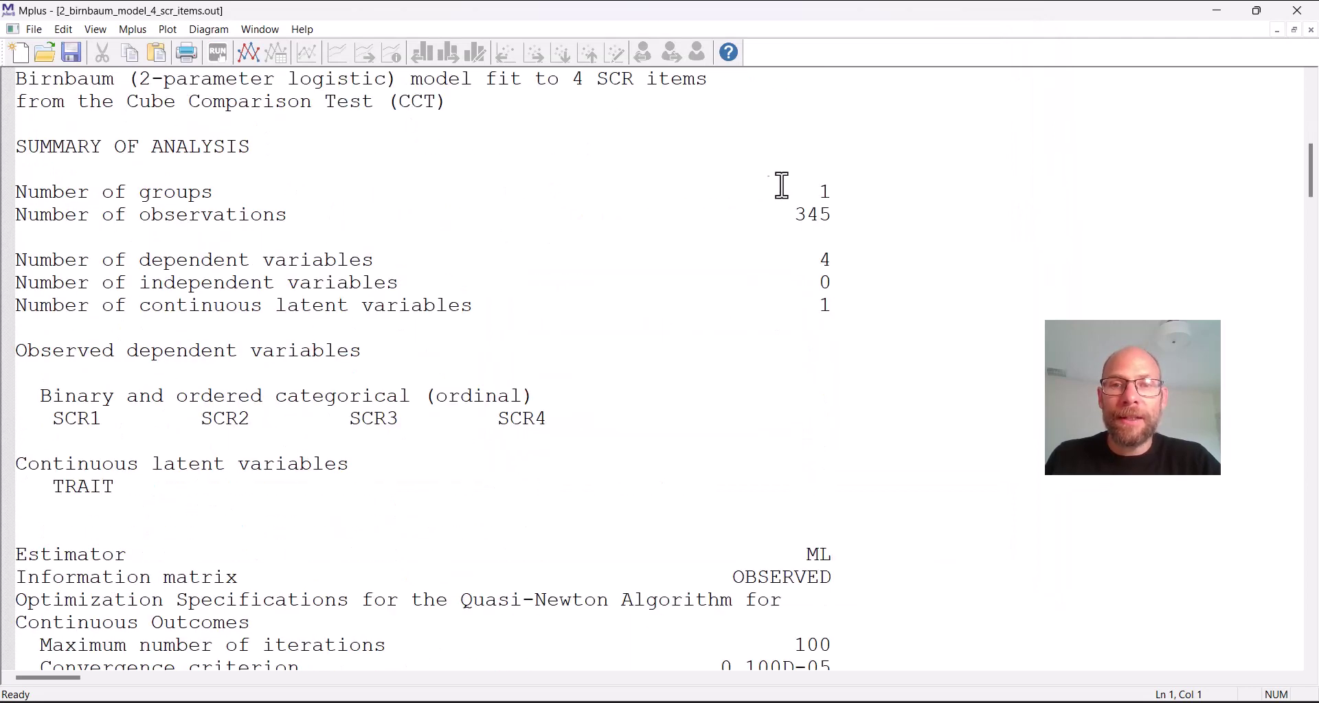
pyautogui.moveTo(849, 215); pyautogui.dragTo(10, 226)
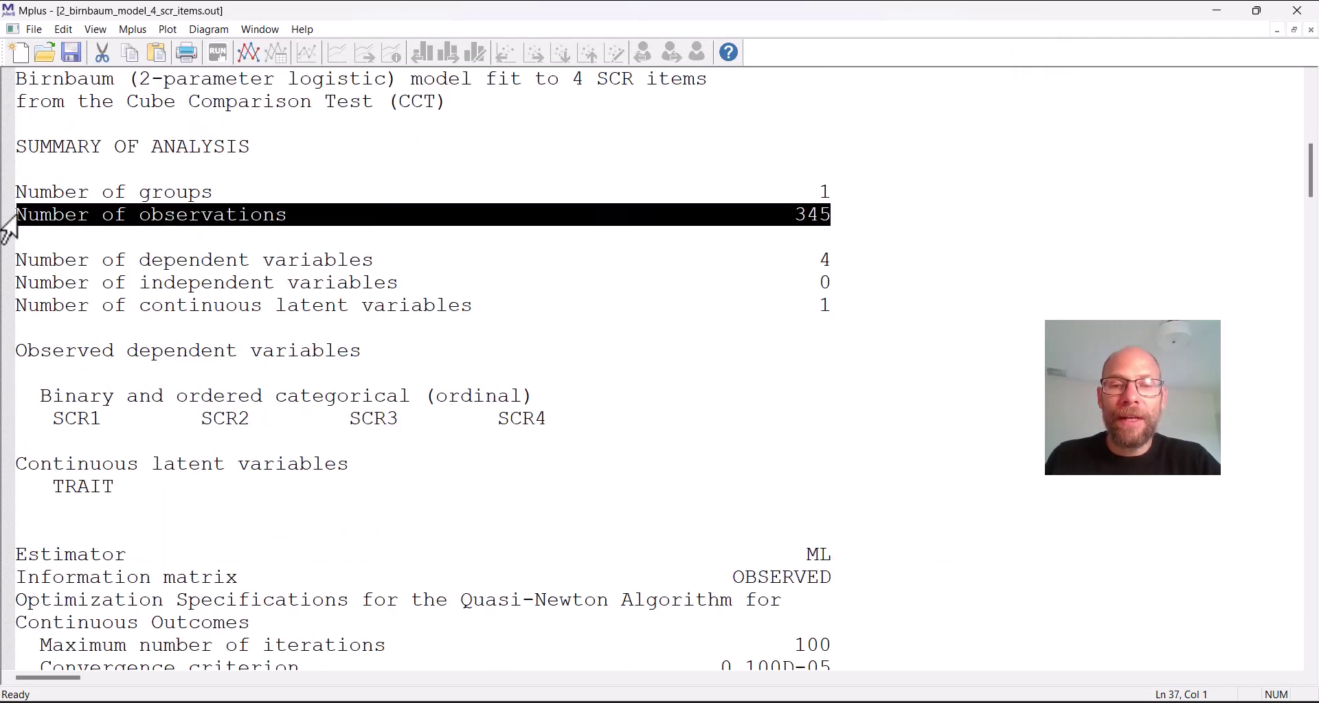
pyautogui.scroll(-2, 383, 241)
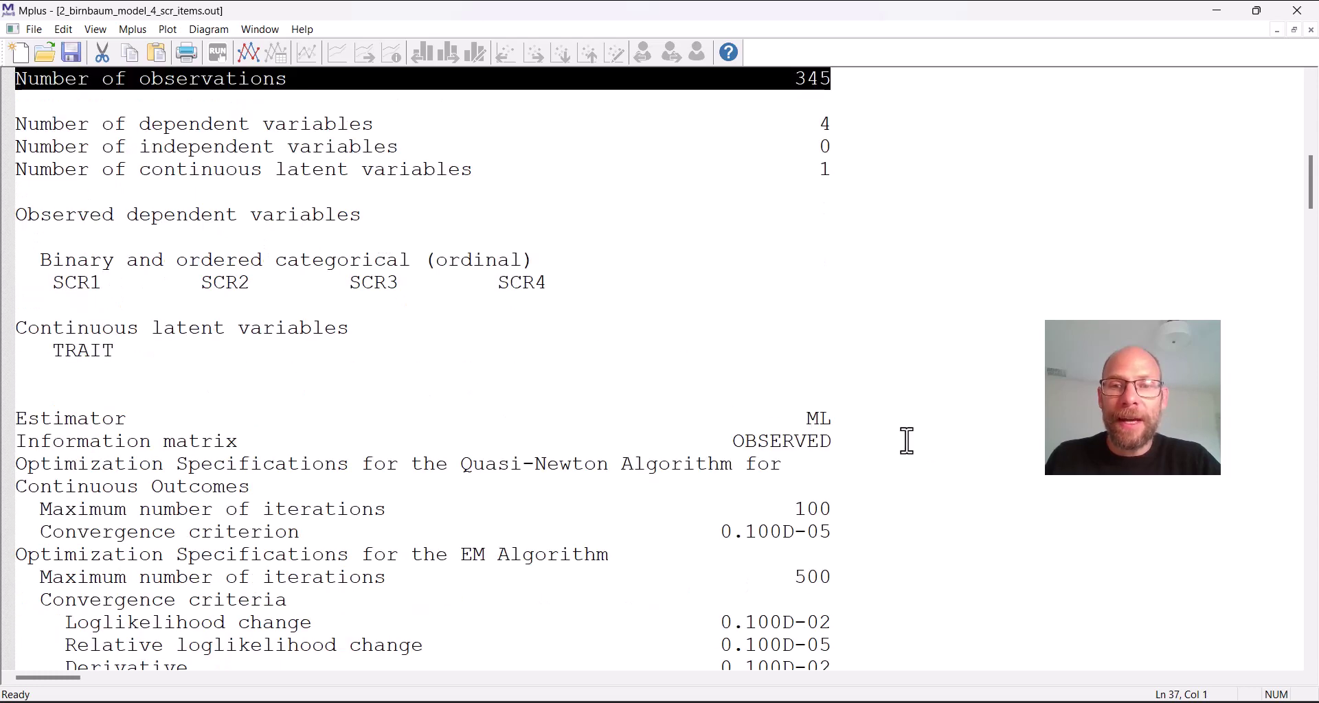
pyautogui.moveTo(885, 421); pyautogui.dragTo(774, 420)
pyautogui.scroll(-2, 560, 350)
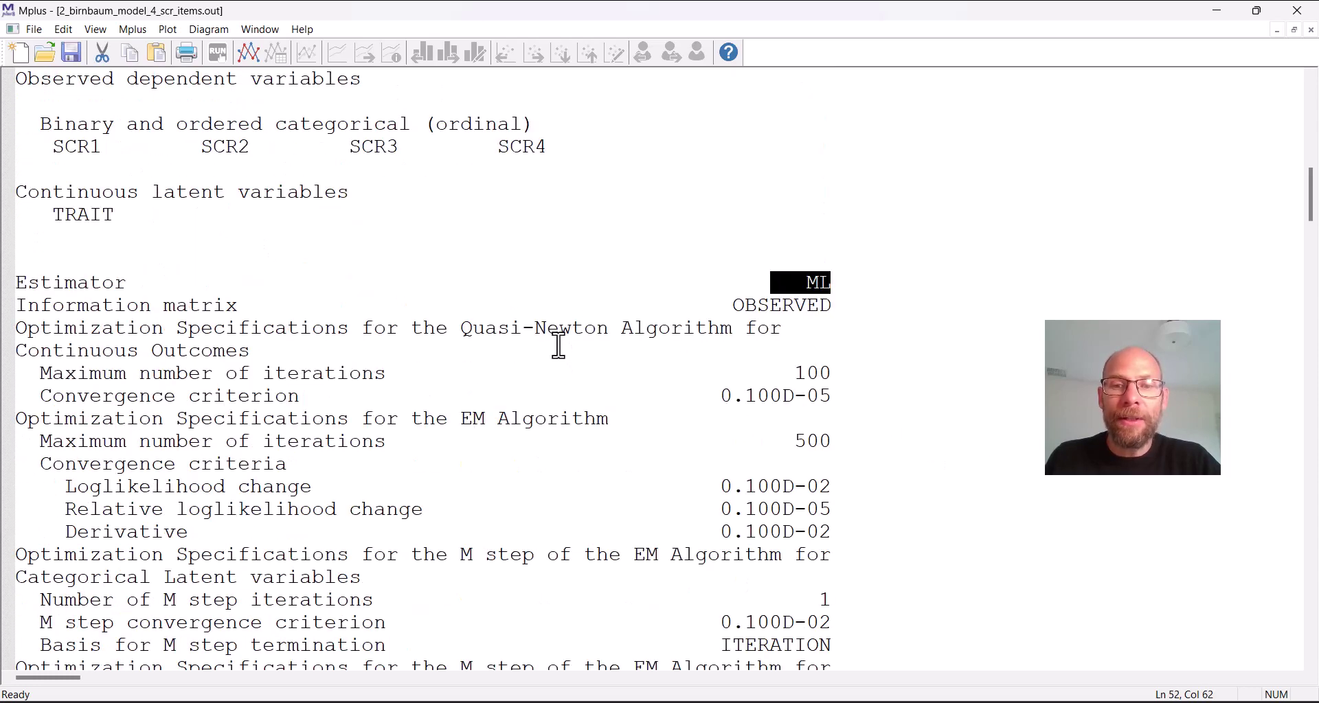
pyautogui.scroll(-12, 558, 346)
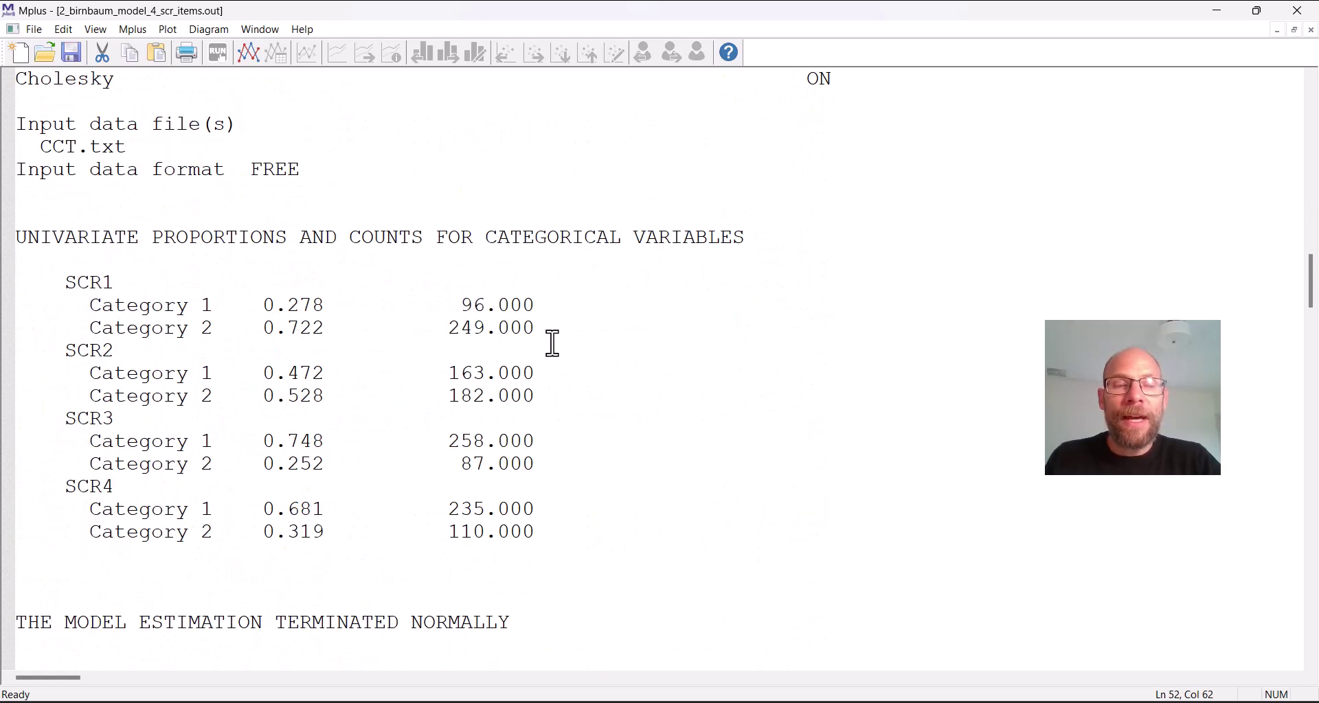
pyautogui.scroll(-2, 504, 335)
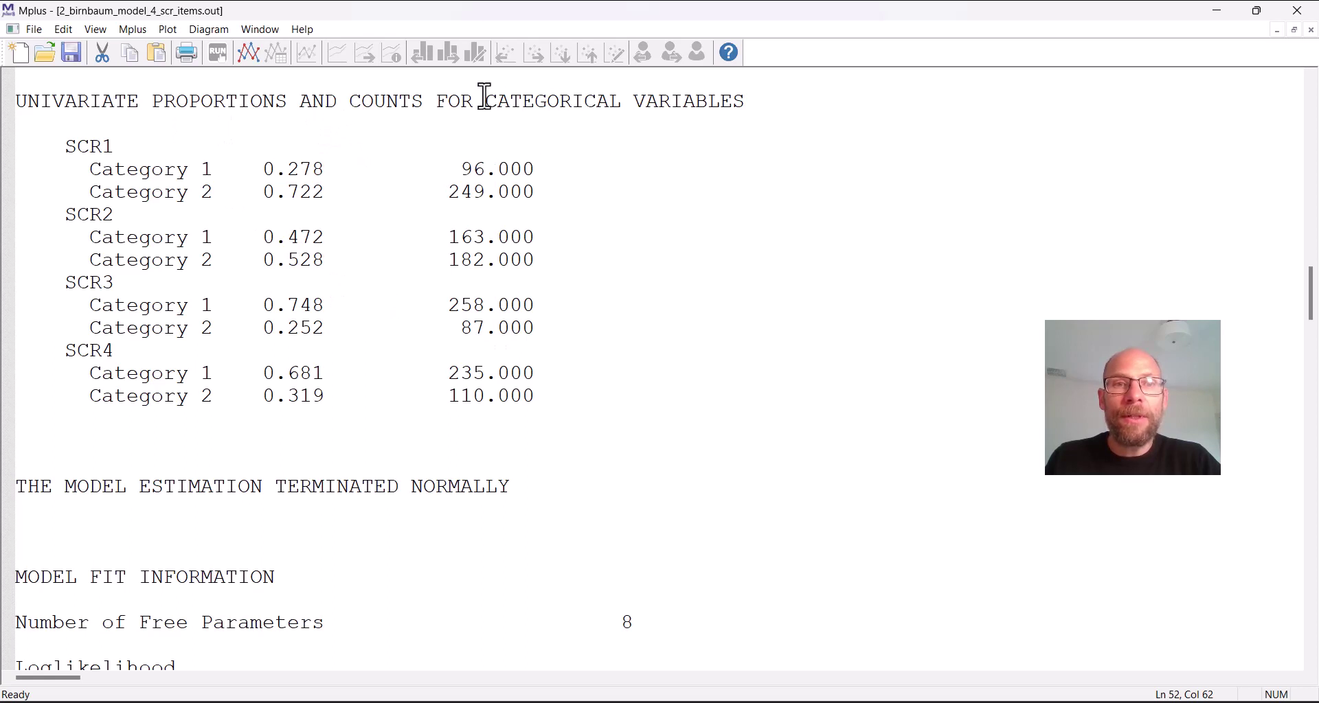
# Highlight SCR1 category proportions 0.278 and 0.722 and the Category 1 count 96.000
pyautogui.moveTo(495, 103); pyautogui.dragTo(798, 112)
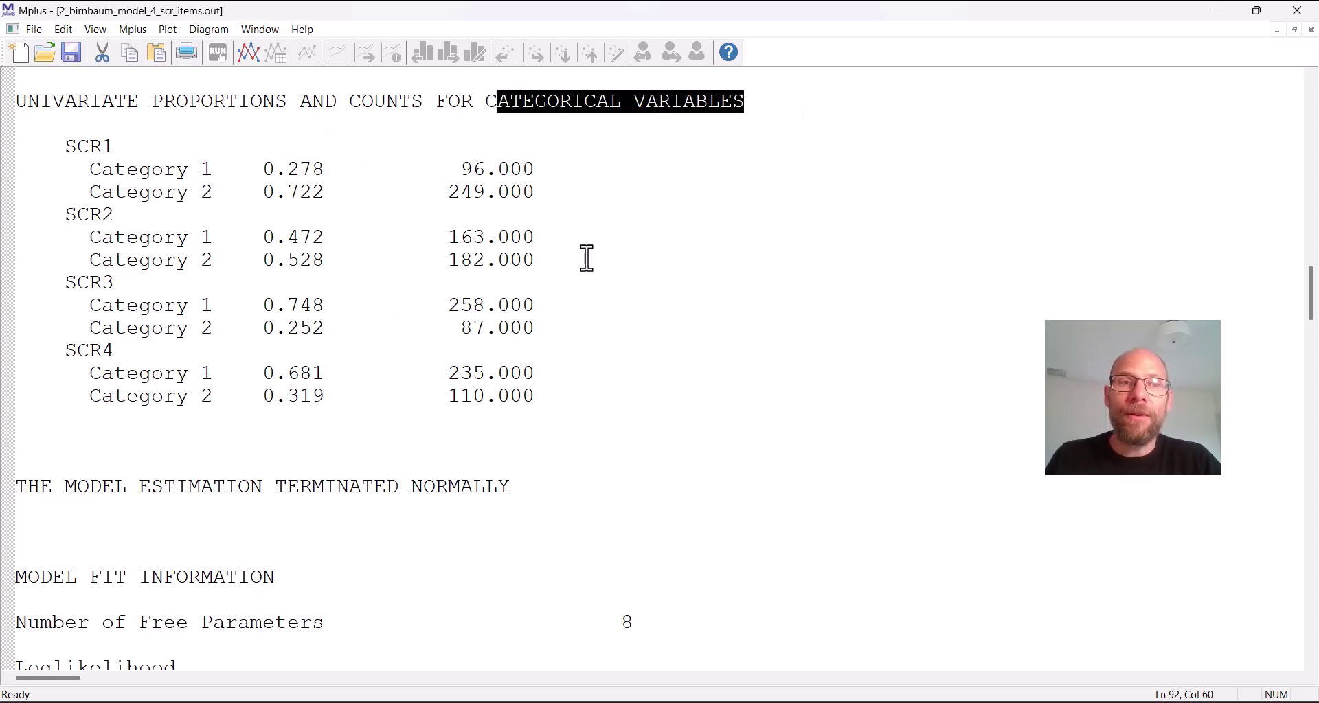
pyautogui.moveTo(262, 177); pyautogui.dragTo(318, 191)
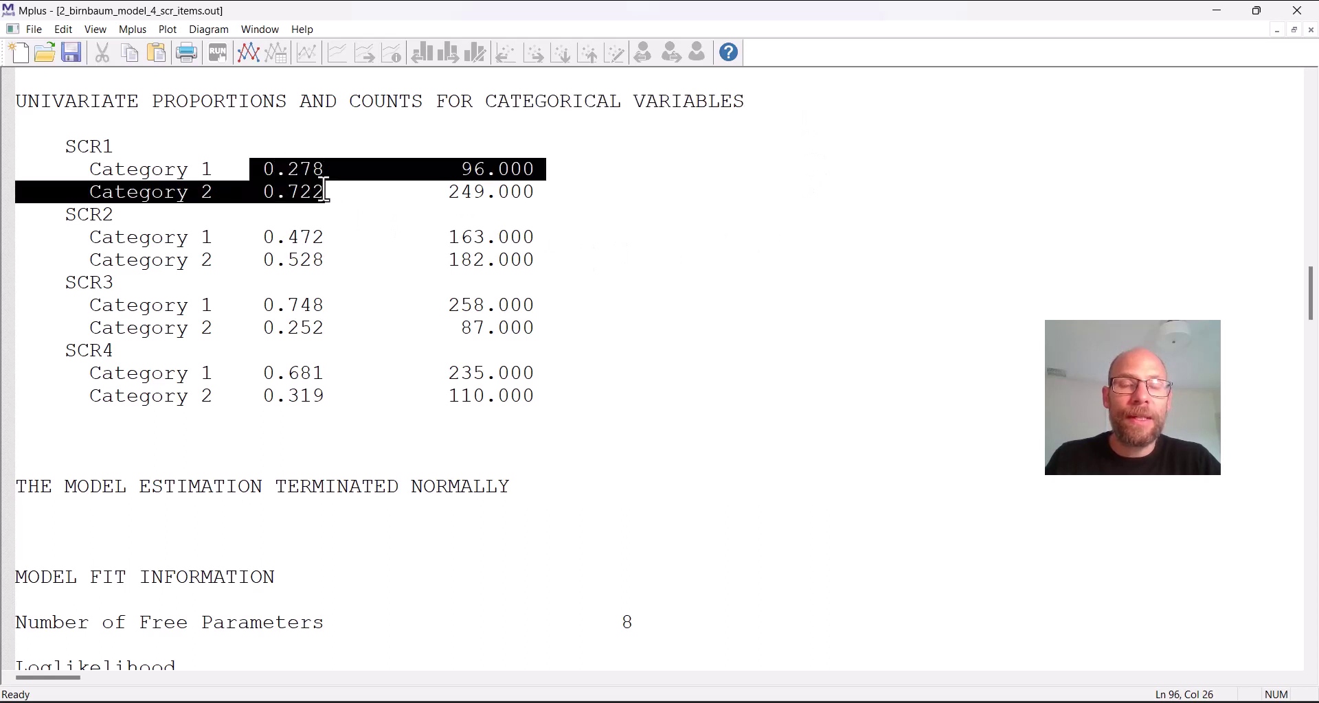
pyautogui.click(300, 173)
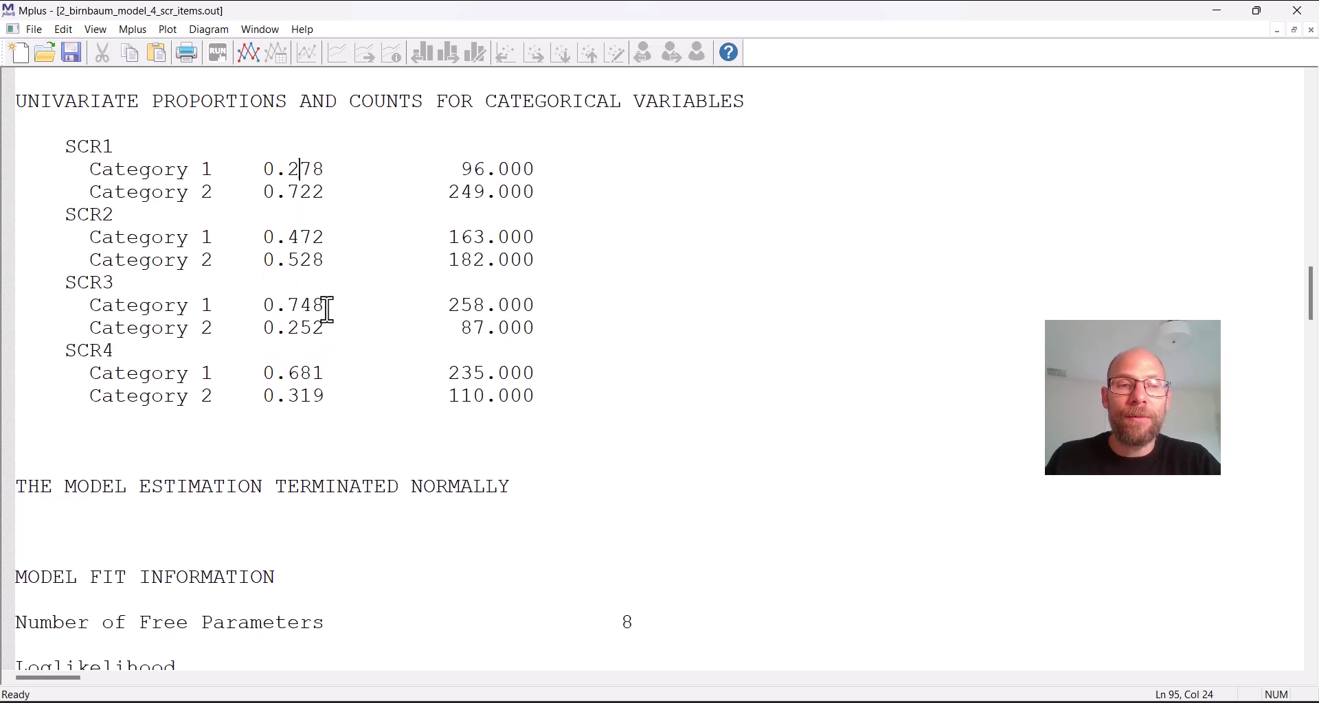
pyautogui.moveTo(262, 171); pyautogui.dragTo(337, 170)
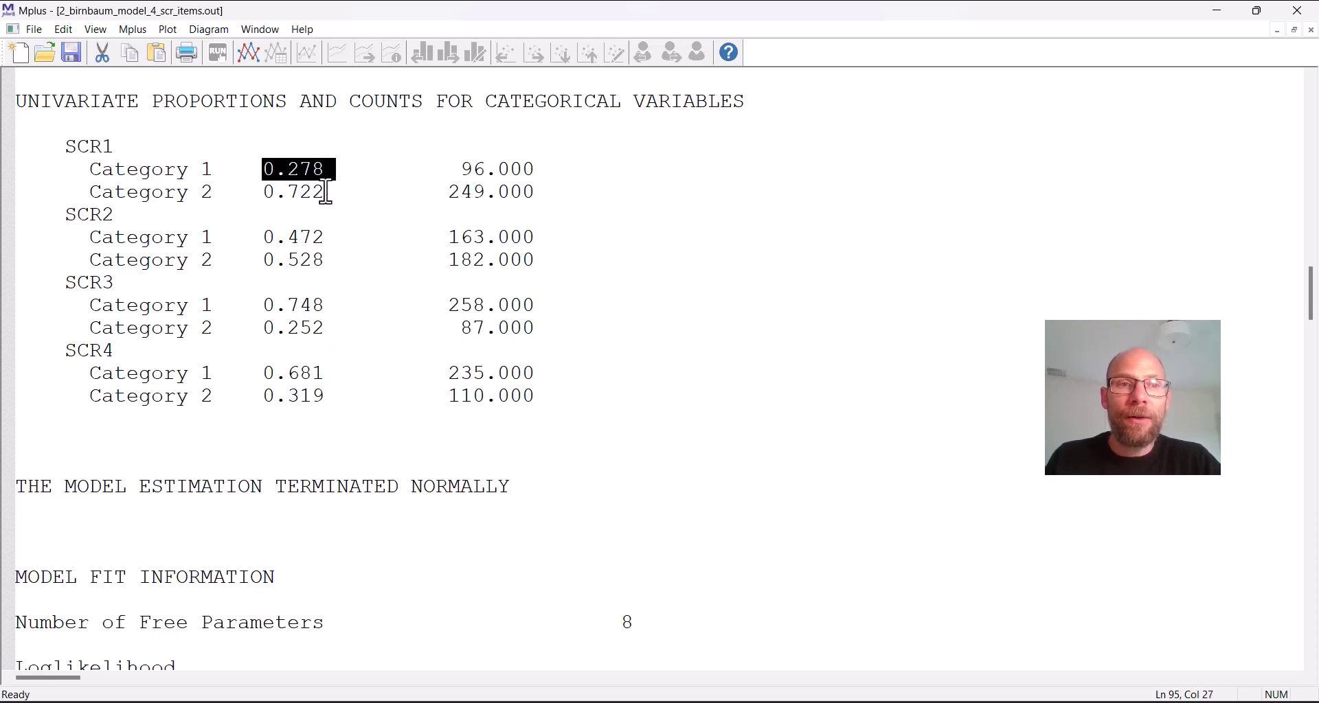
pyautogui.moveTo(78, 169); pyautogui.dragTo(468, 199)
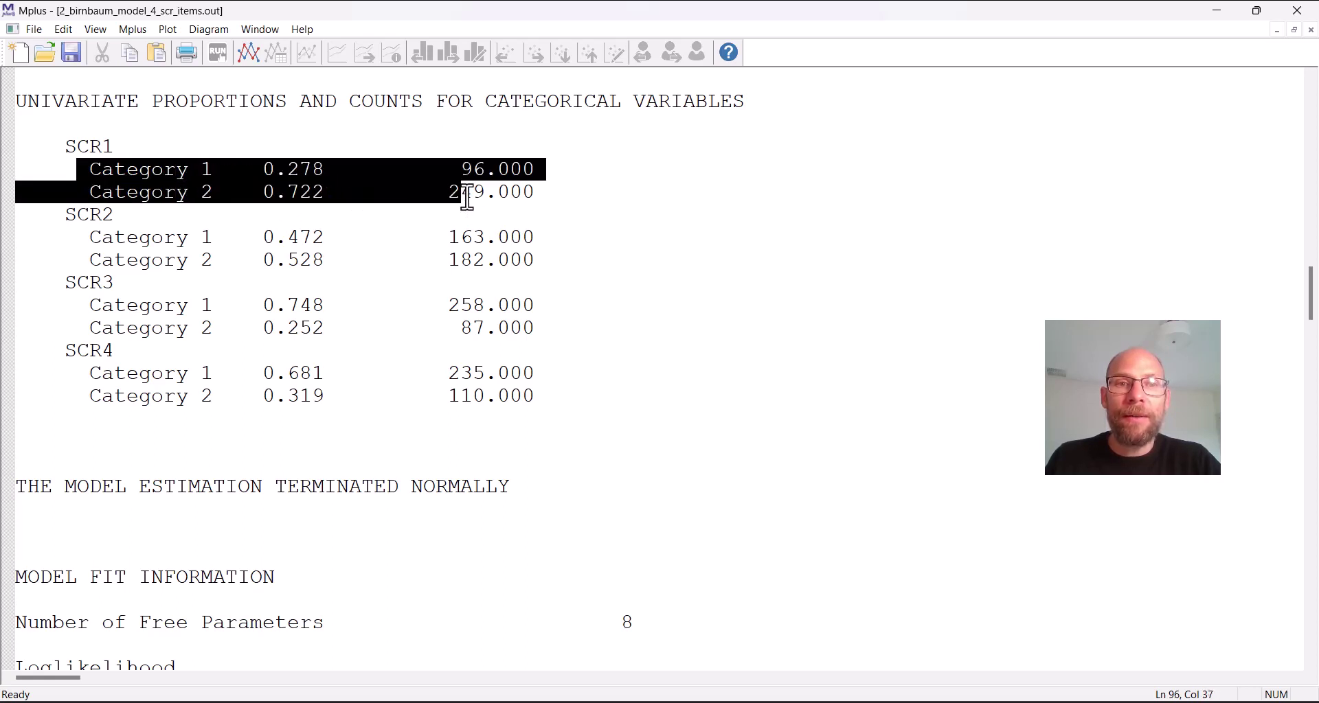
pyautogui.moveTo(334, 198); pyautogui.dragTo(263, 196)
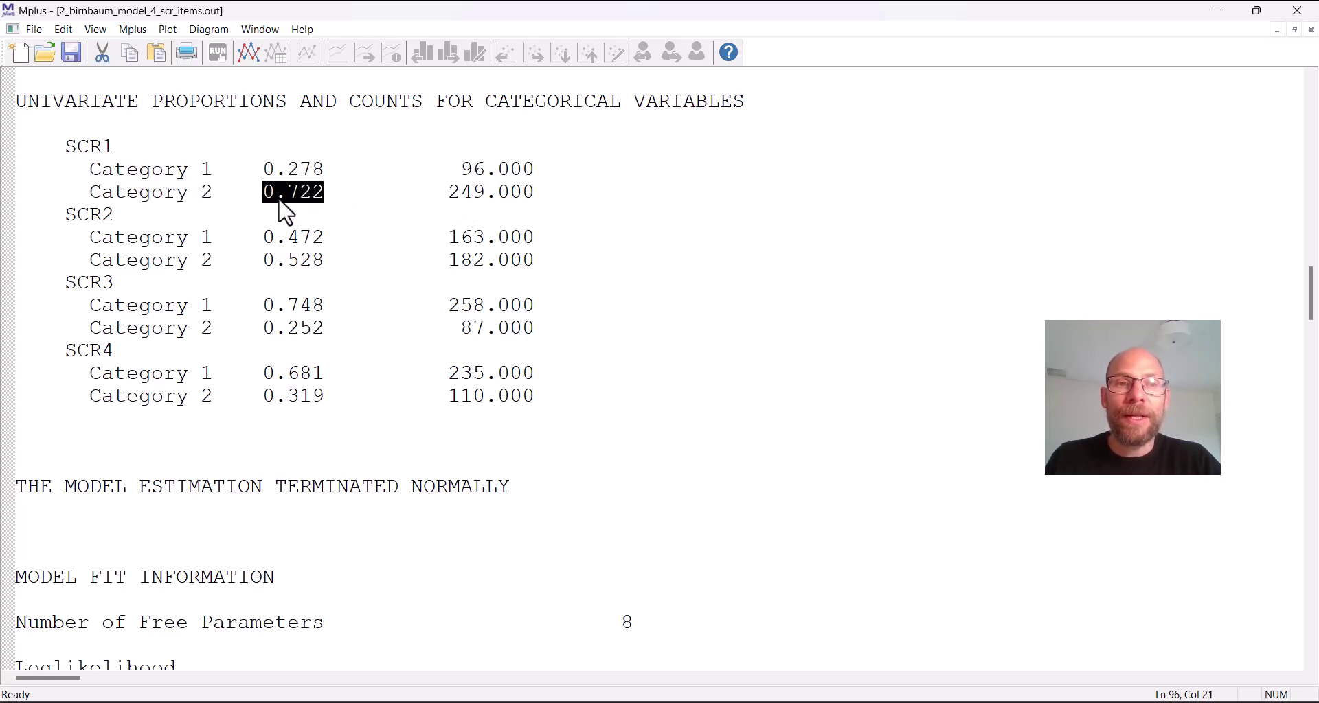
pyautogui.moveTo(327, 170); pyautogui.dragTo(250, 169)
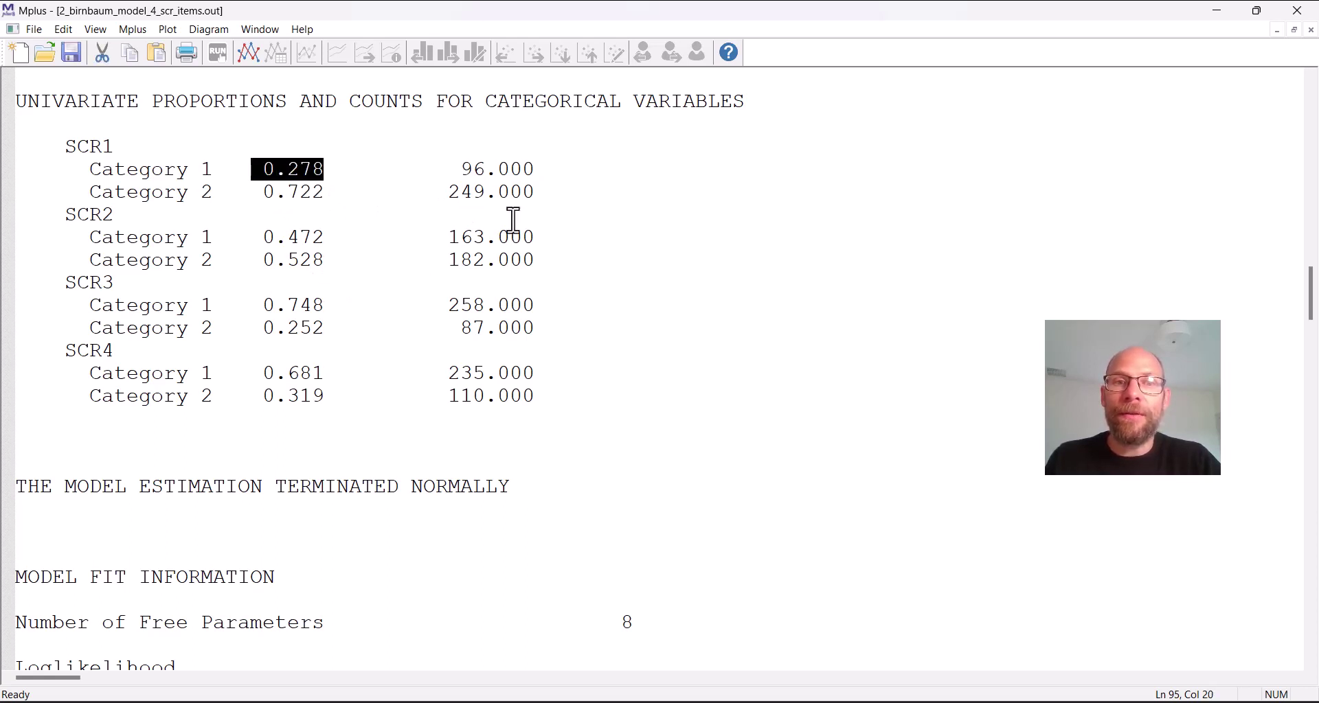
pyautogui.moveTo(537, 193)
pyautogui.mouseDown()
pyautogui.moveTo(436, 193)
pyautogui.moveTo(537, 172)
pyautogui.mouseUp()
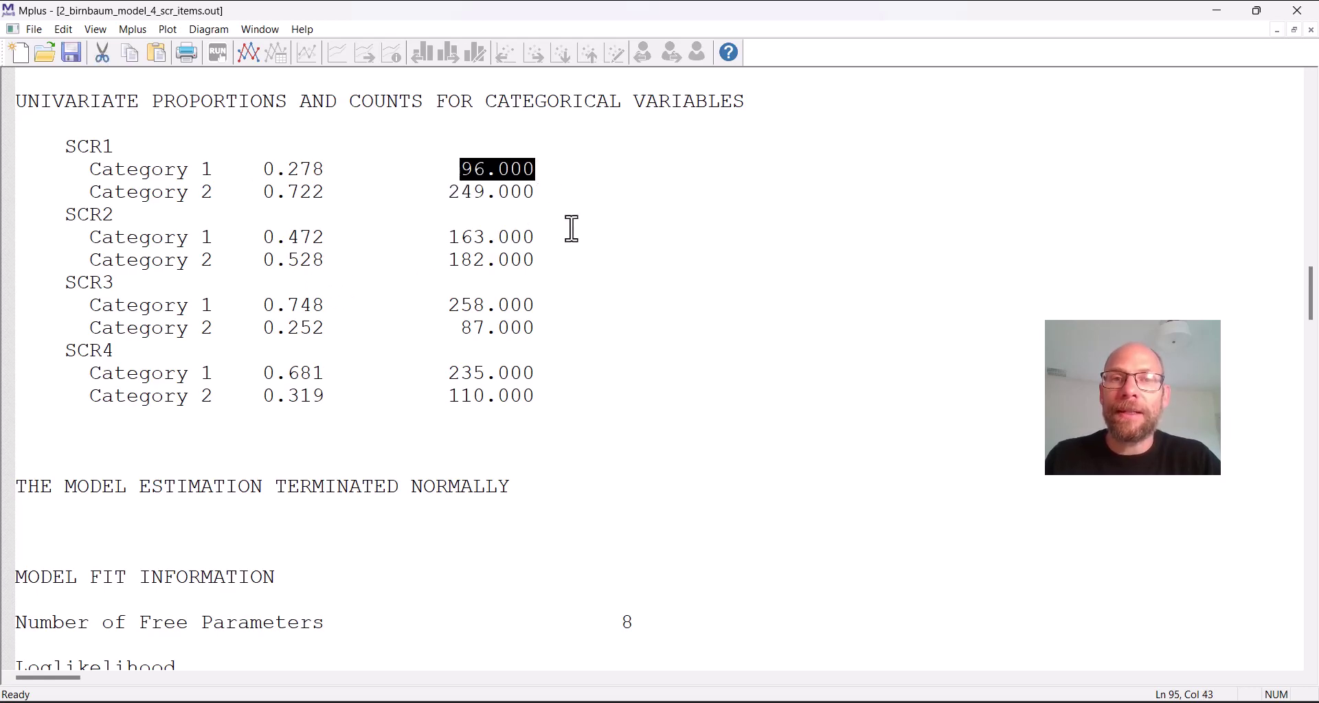
# Recheck the 345 observations, then mark SCR2 proportions and SCR3 Category 1 proportion 0.748
pyautogui.scroll(2, 673, 268)
pyautogui.scroll(20, 673, 268)
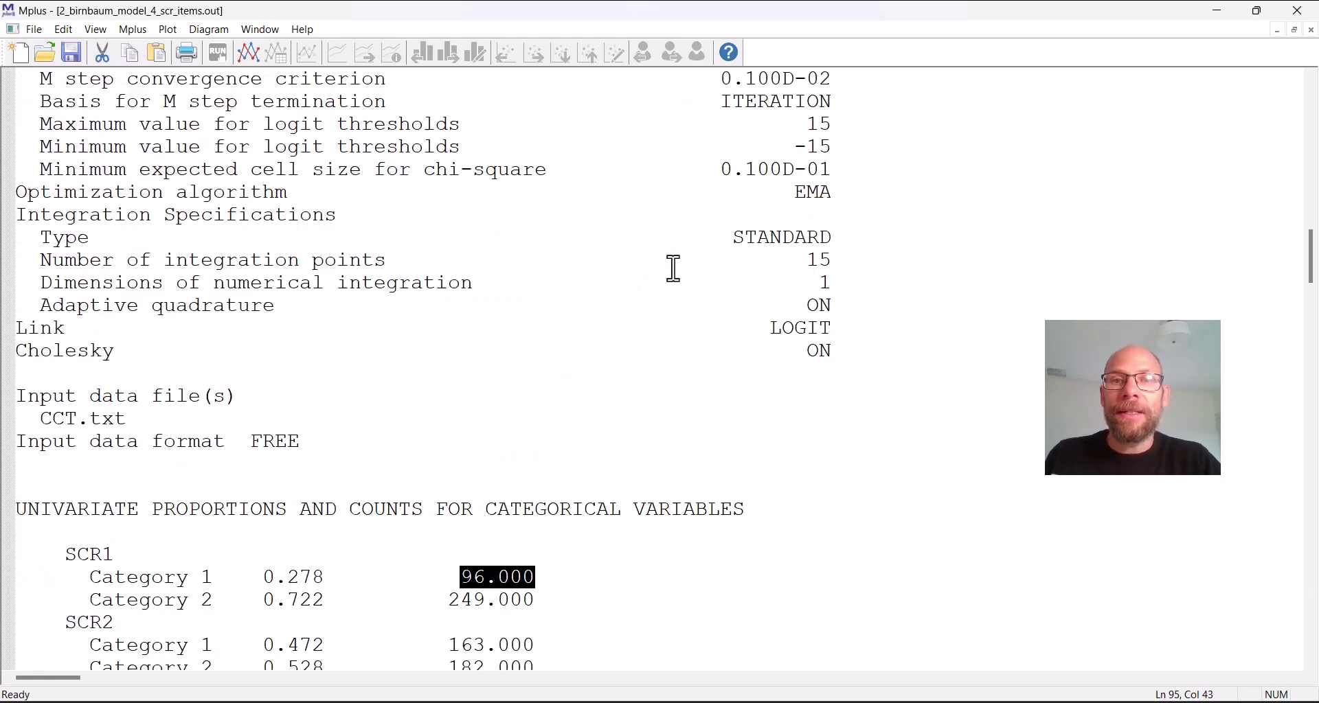
pyautogui.moveTo(843, 351); pyautogui.dragTo(751, 348)
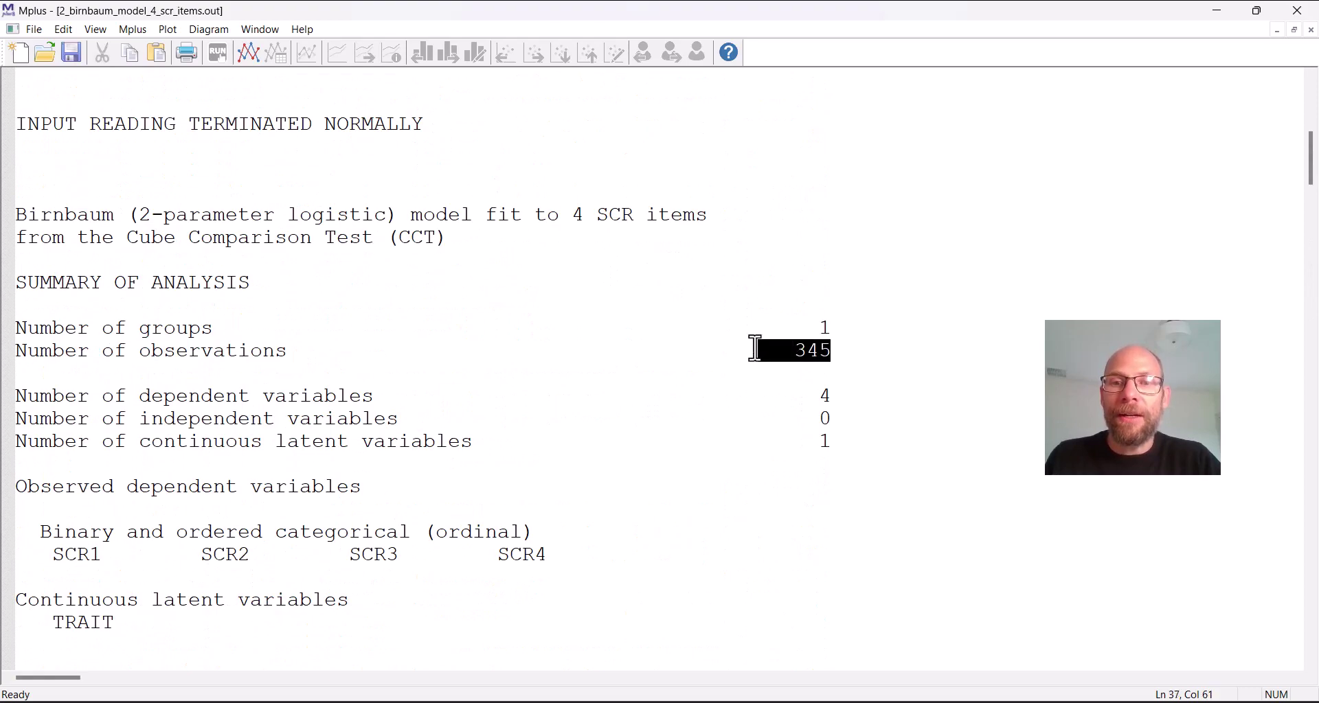
pyautogui.scroll(-15, 598, 356)
pyautogui.scroll(-4, 599, 350)
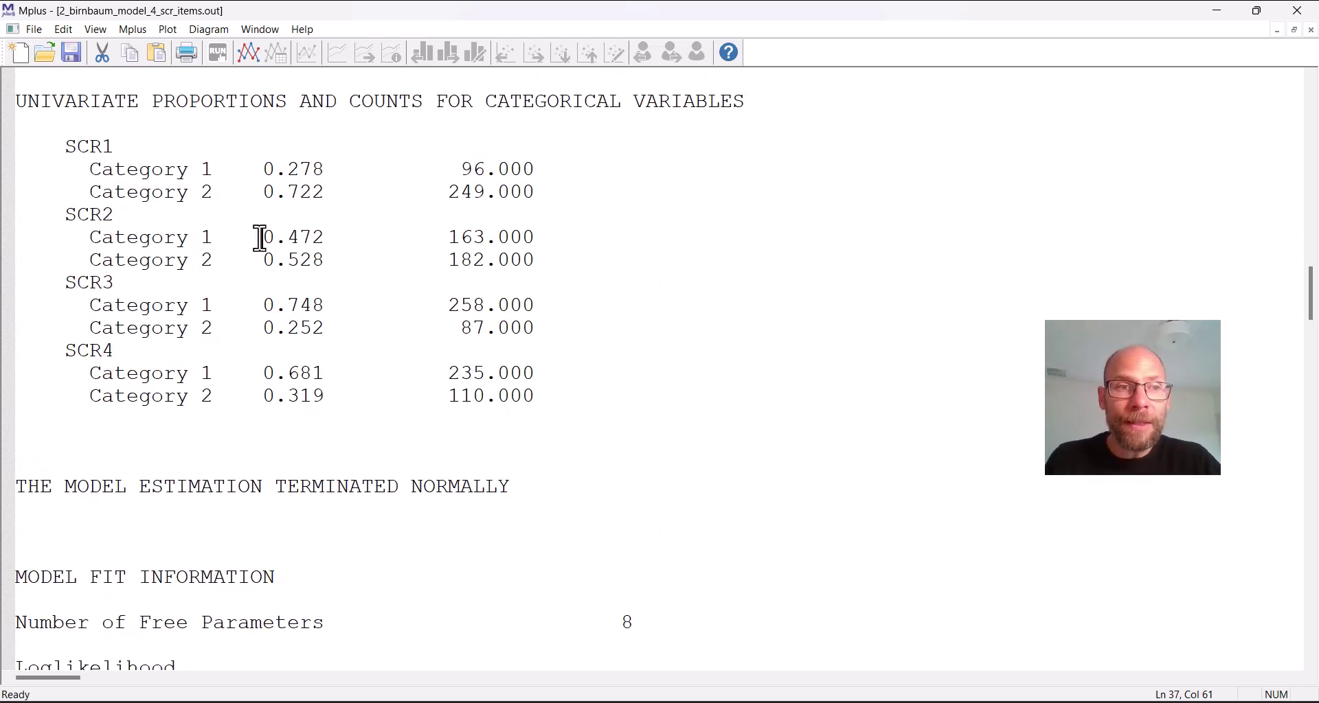
pyautogui.moveTo(261, 238); pyautogui.dragTo(318, 264)
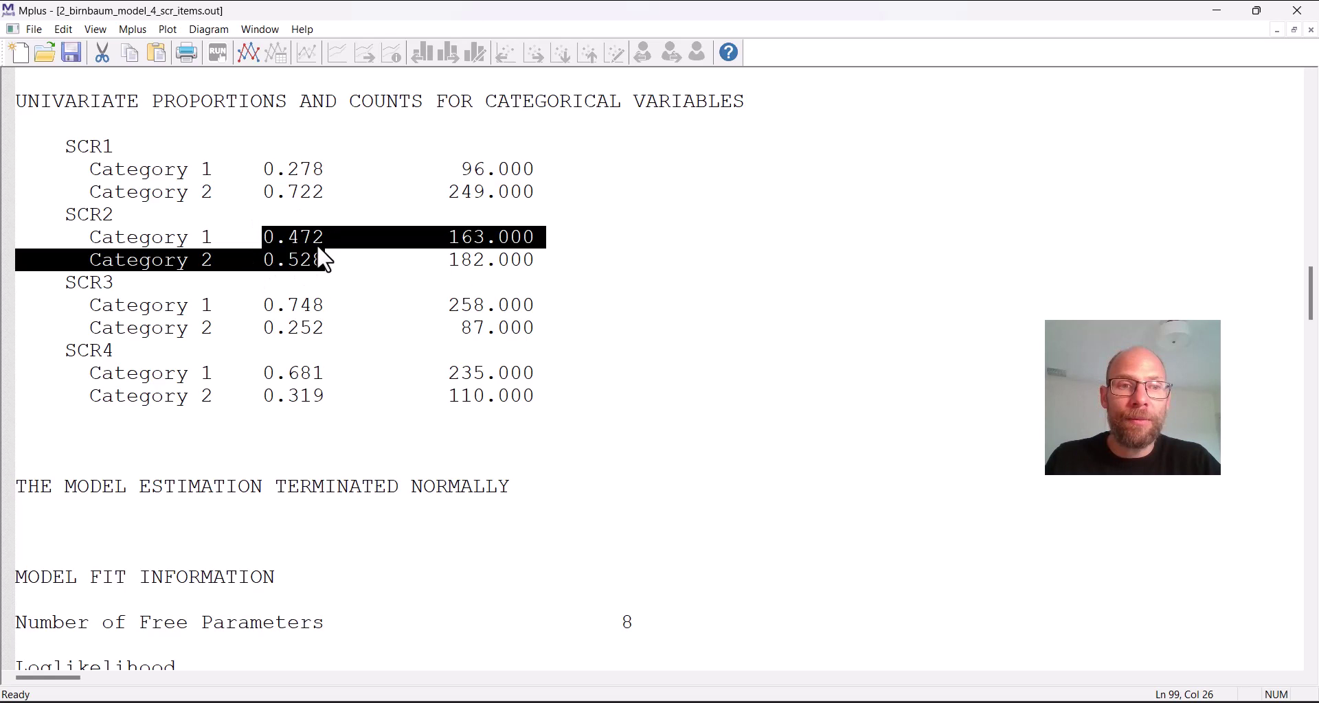
pyautogui.moveTo(263, 305); pyautogui.dragTo(331, 299)
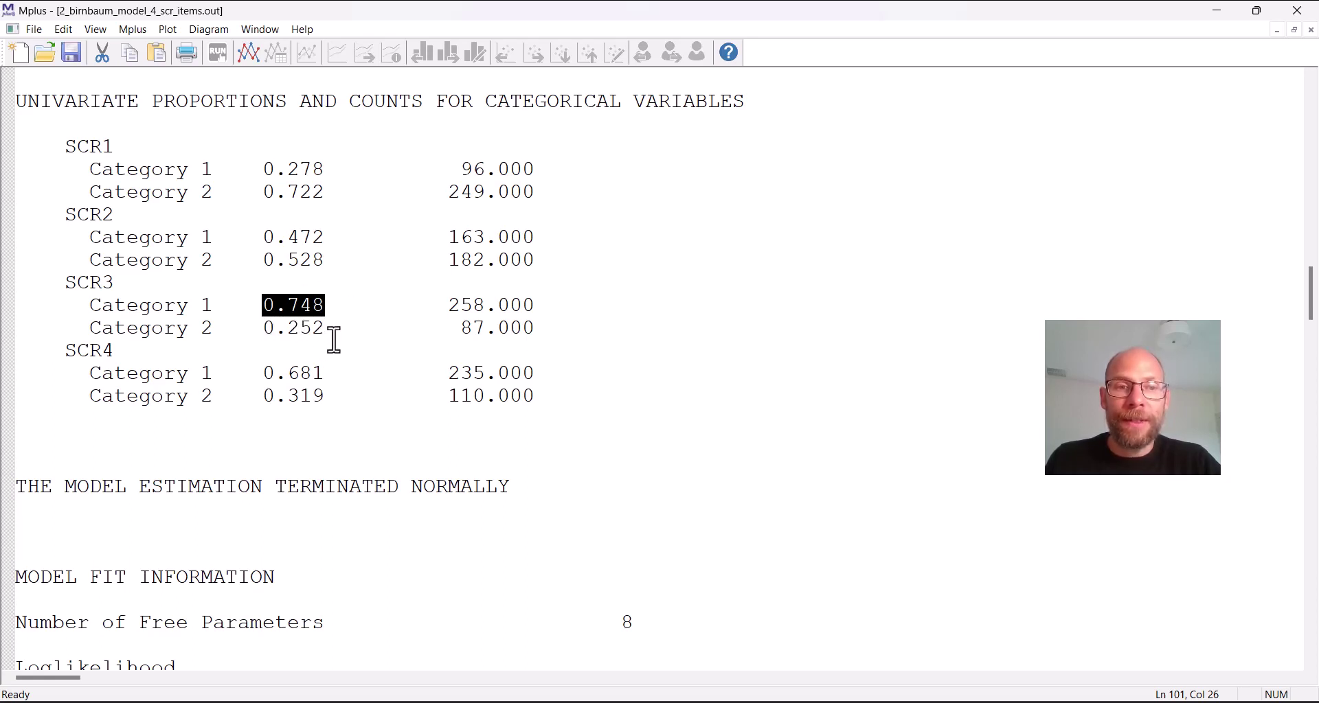
pyautogui.scroll(-6, 336, 337)
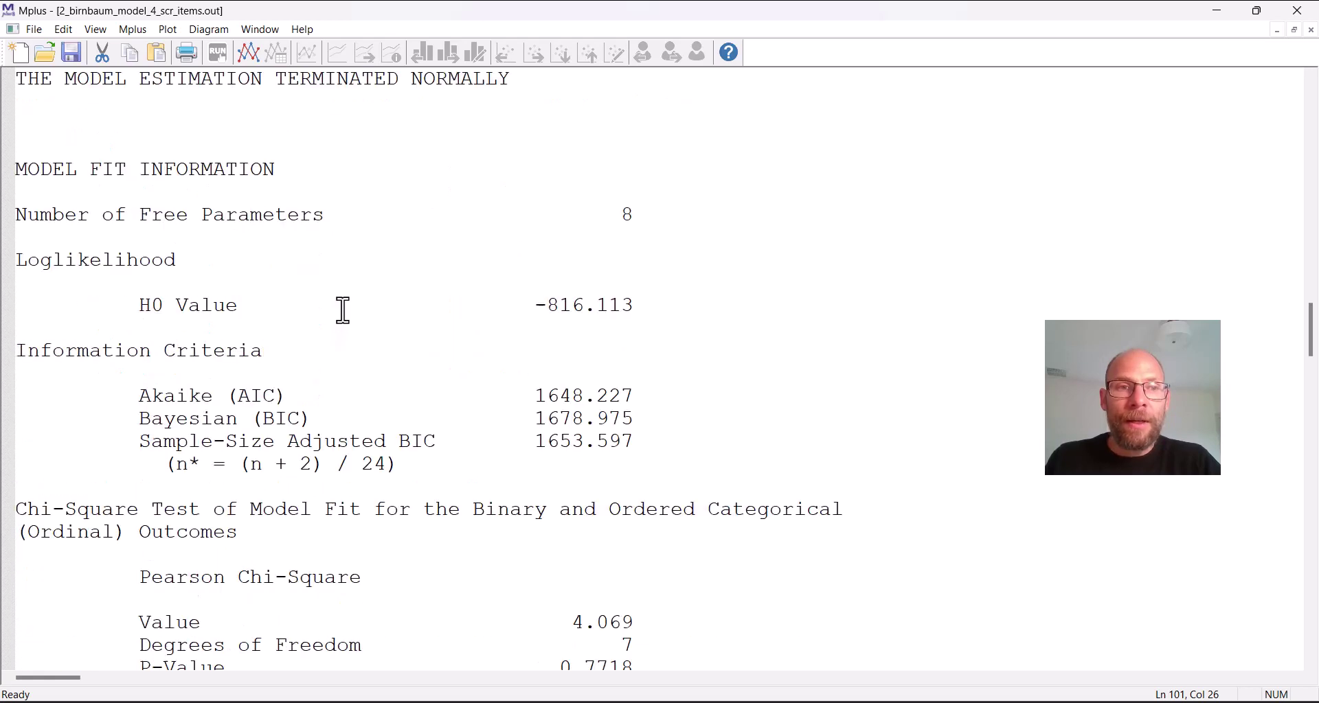
# Highlight the estimation-terminated line and the BIC and sample-size adjusted BIC lines
pyautogui.scroll(2, 343, 311)
pyautogui.moveTo(544, 215); pyautogui.dragTo(5, 219)
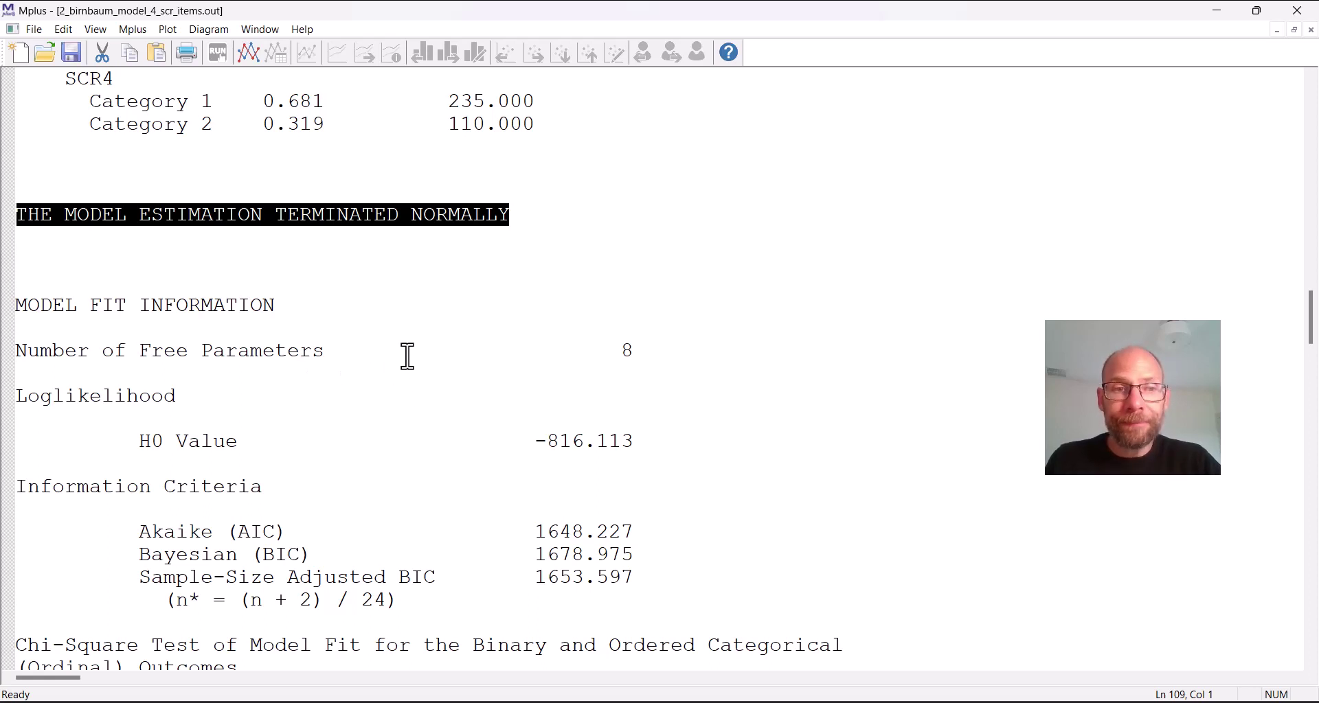
pyautogui.scroll(-2, 355, 330)
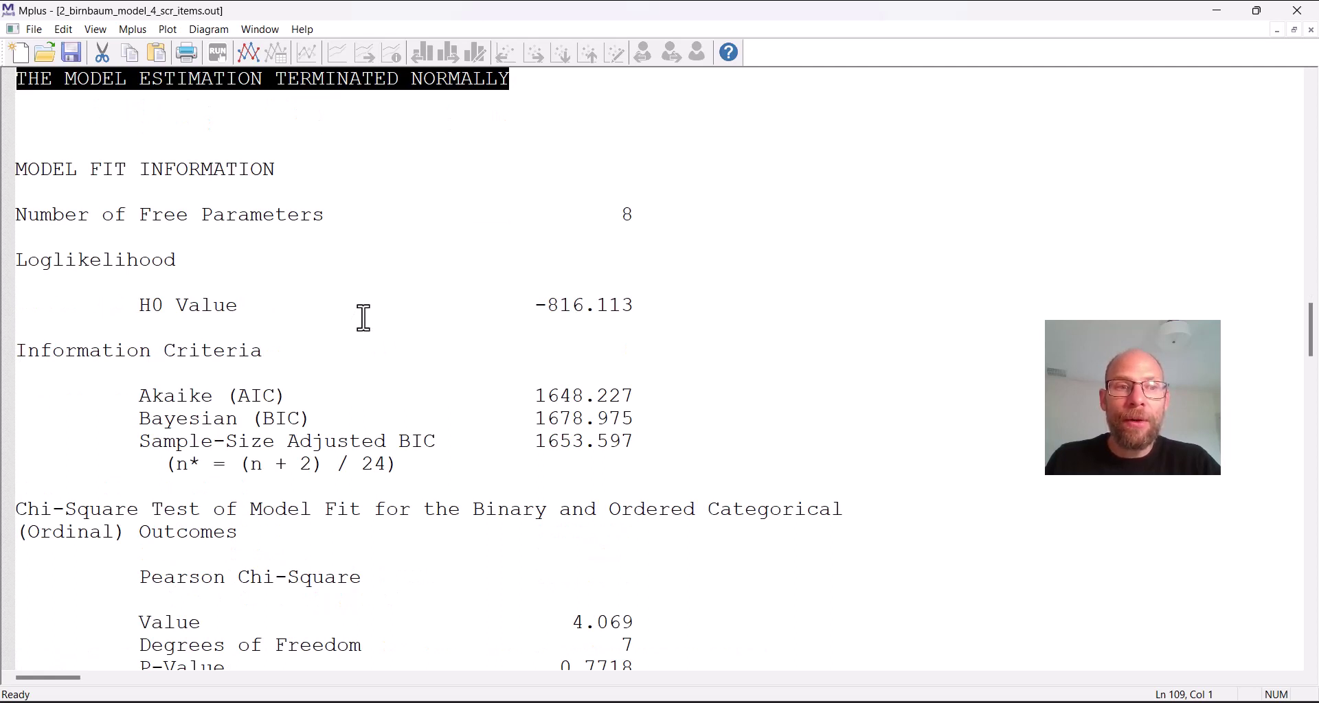
pyautogui.scroll(-2, 361, 323)
pyautogui.click(142, 283)
pyautogui.moveTo(147, 284); pyautogui.dragTo(646, 310)
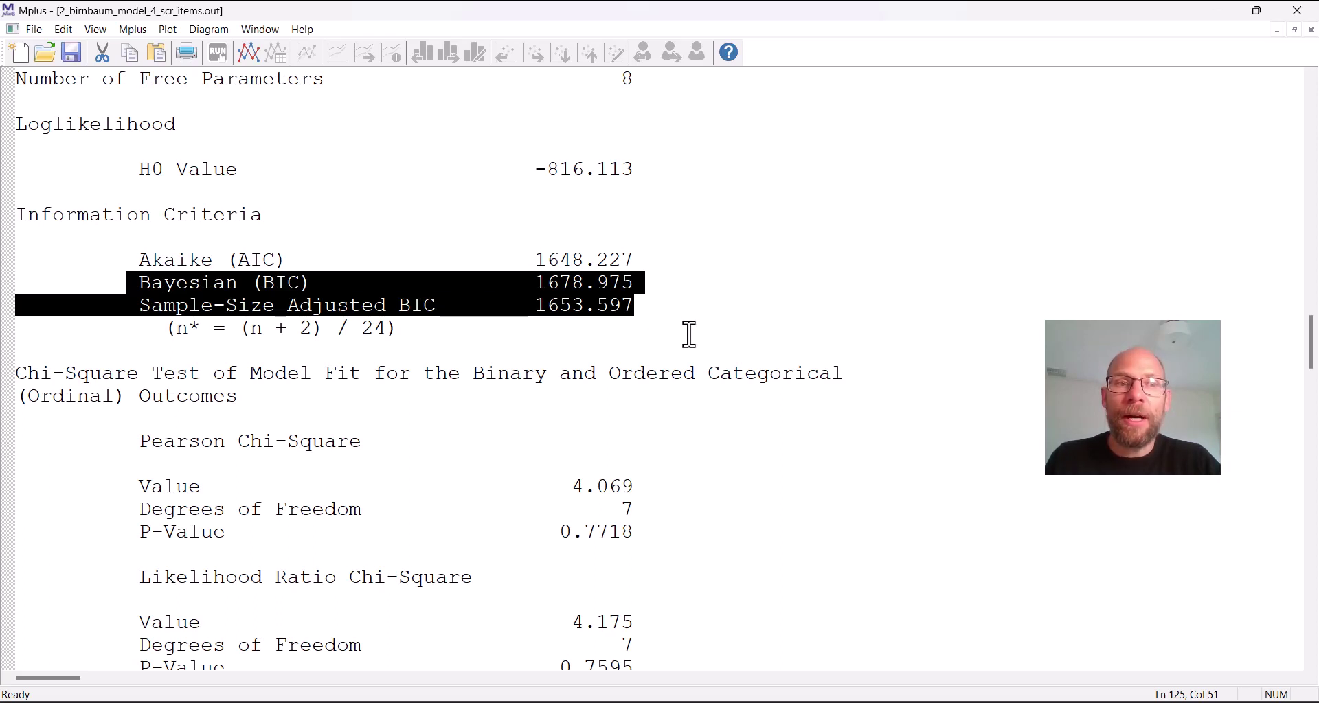
pyautogui.scroll(-2, 569, 294)
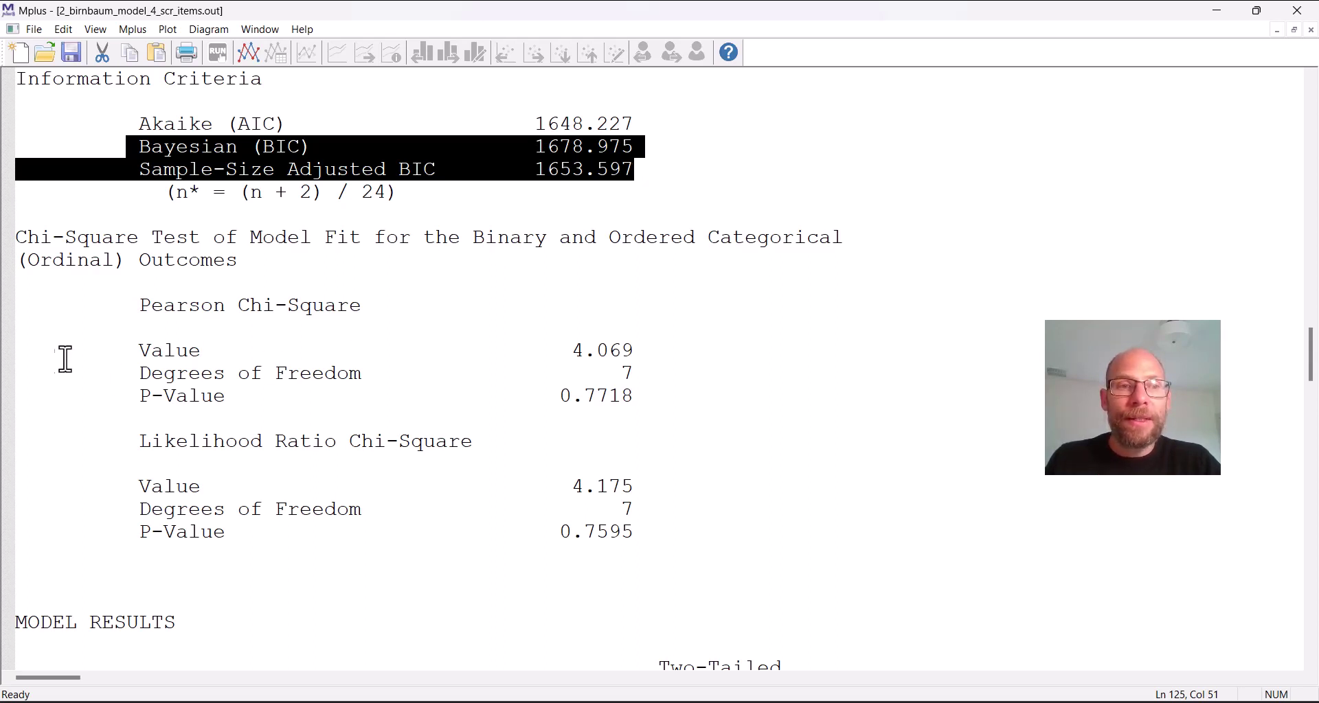
pyautogui.moveTo(136, 308); pyautogui.dragTo(359, 312)
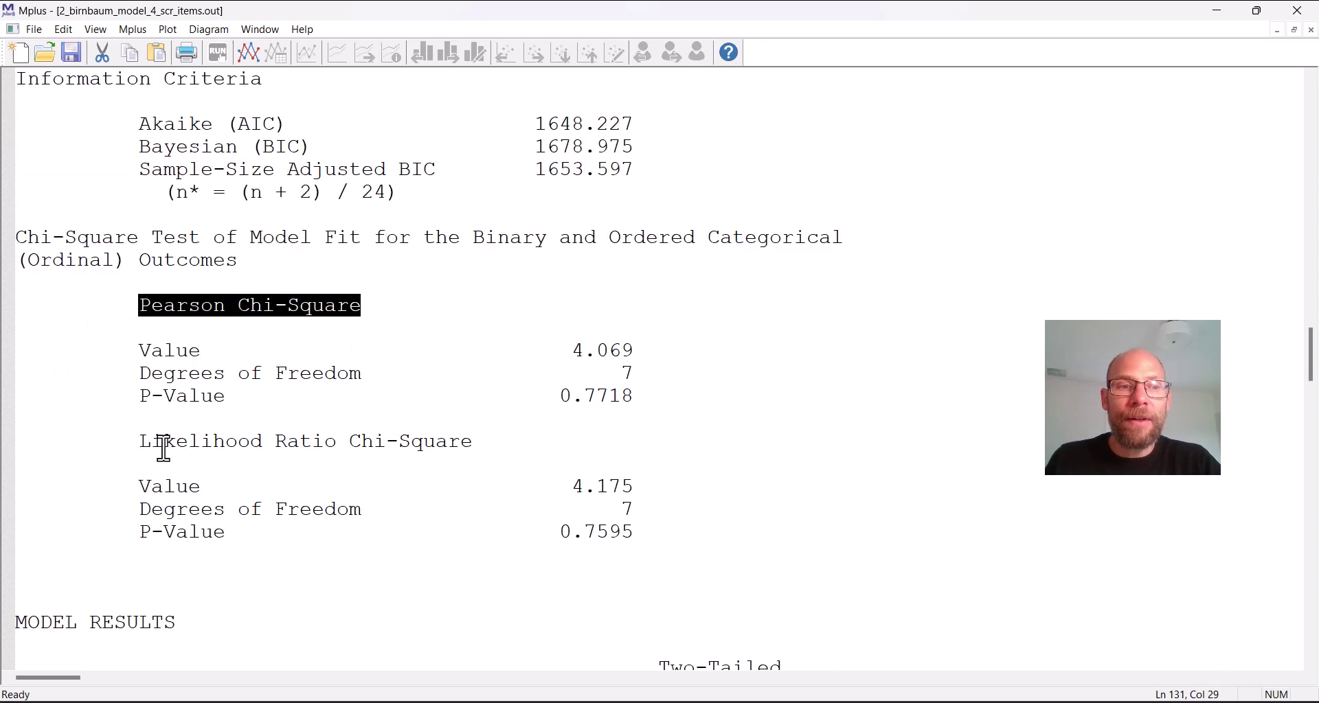
pyautogui.moveTo(140, 443); pyautogui.dragTo(496, 481)
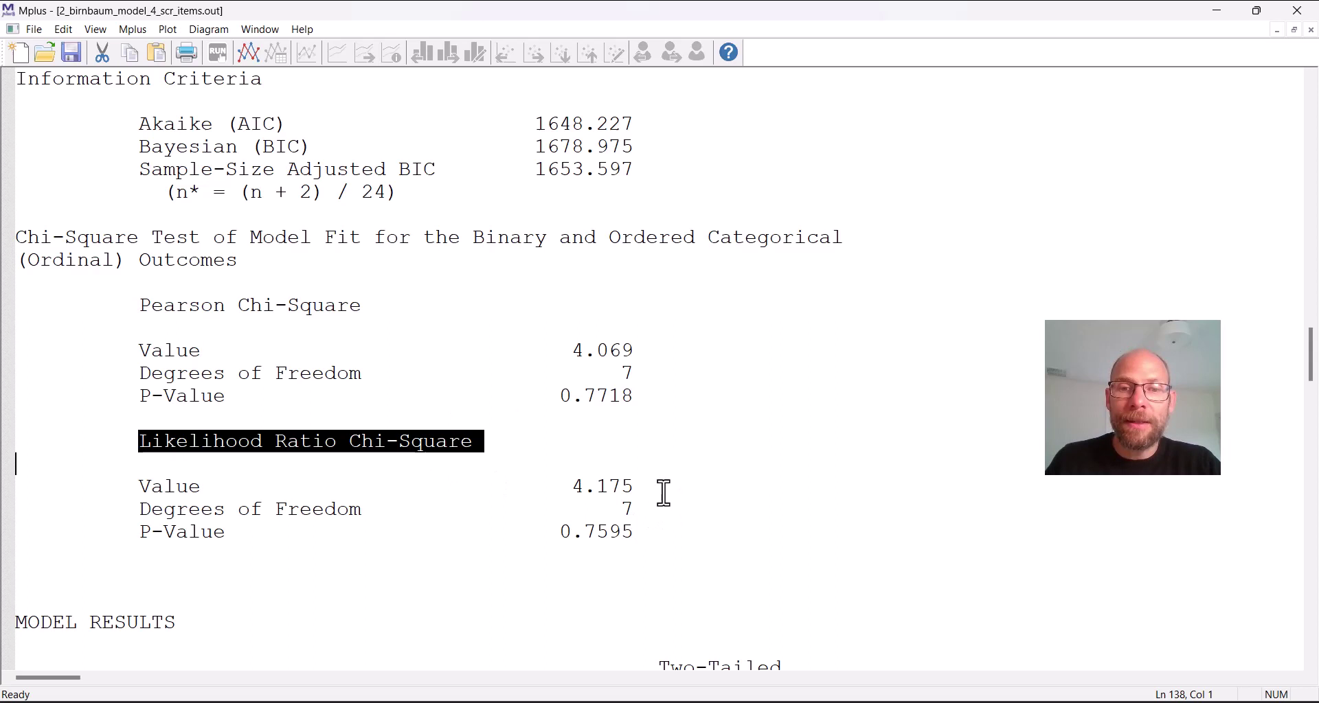
pyautogui.moveTo(632, 486); pyautogui.dragTo(570, 489)
pyautogui.moveTo(646, 352); pyautogui.dragTo(558, 351)
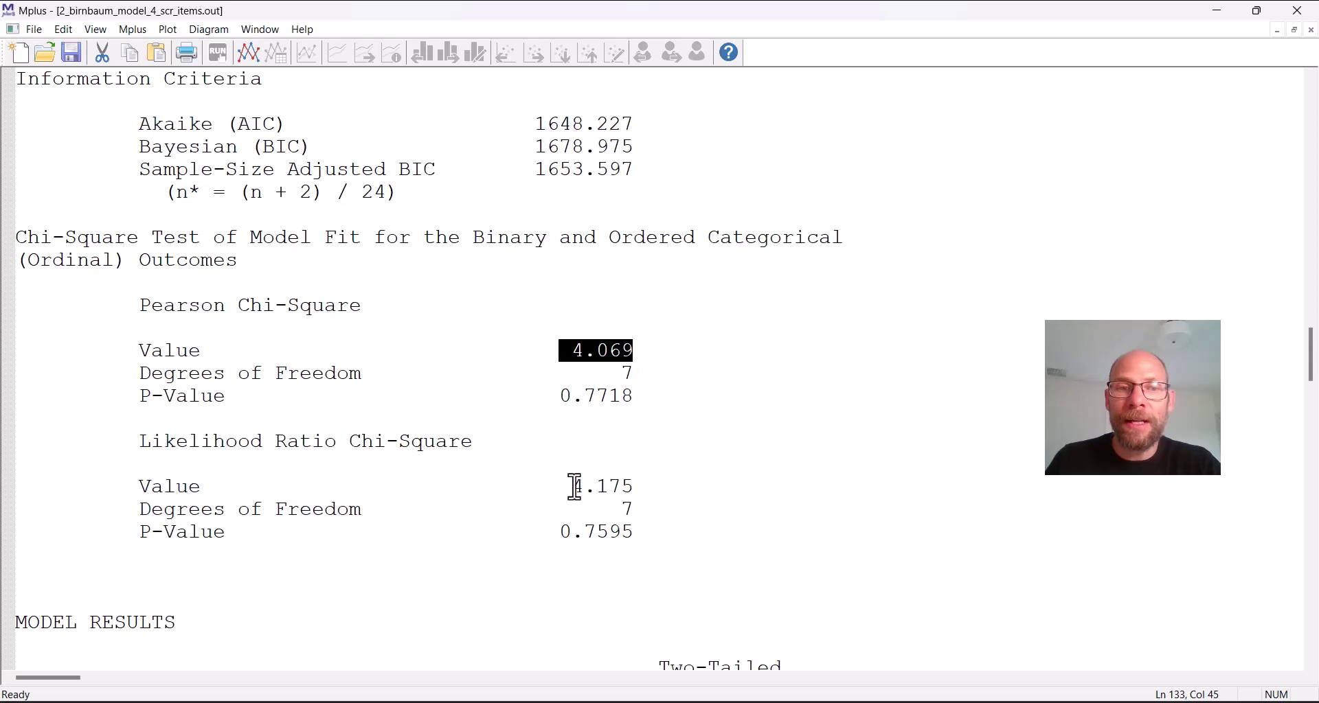
pyautogui.moveTo(572, 486); pyautogui.dragTo(653, 485)
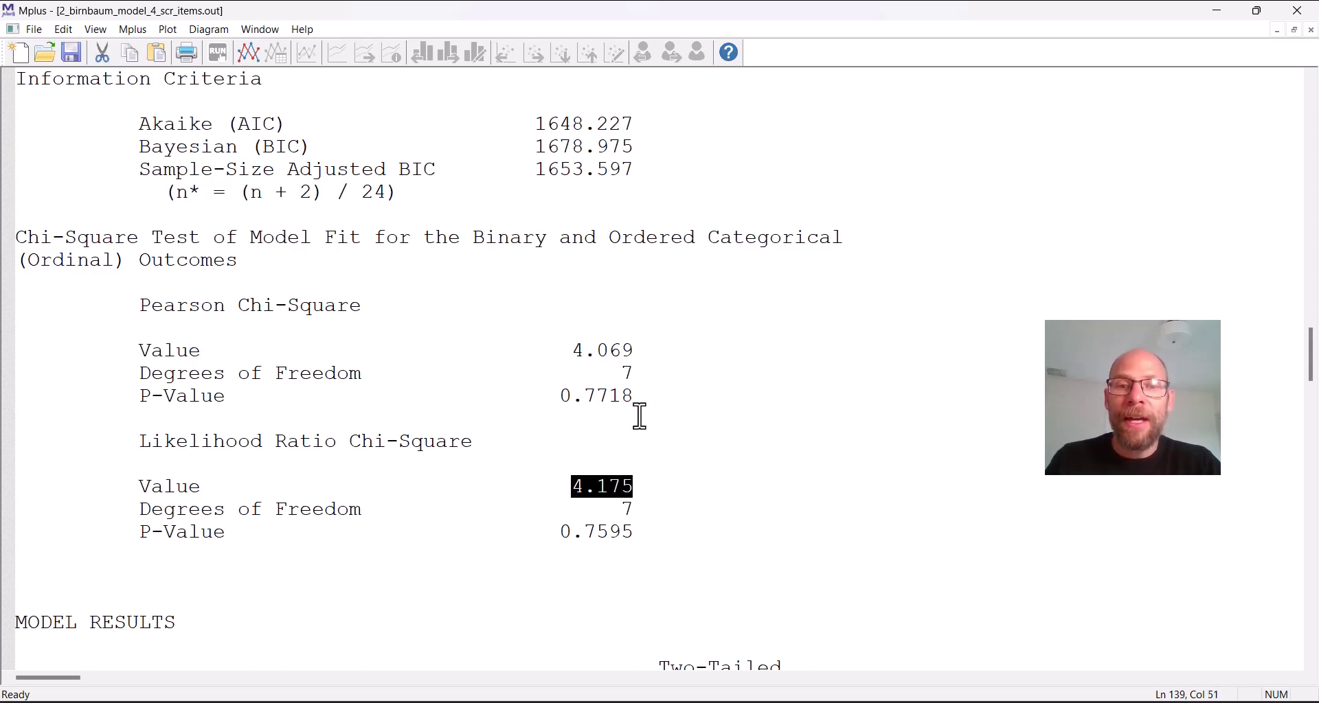
pyautogui.moveTo(558, 533); pyautogui.dragTo(649, 534)
pyautogui.moveTo(642, 400); pyautogui.dragTo(549, 397)
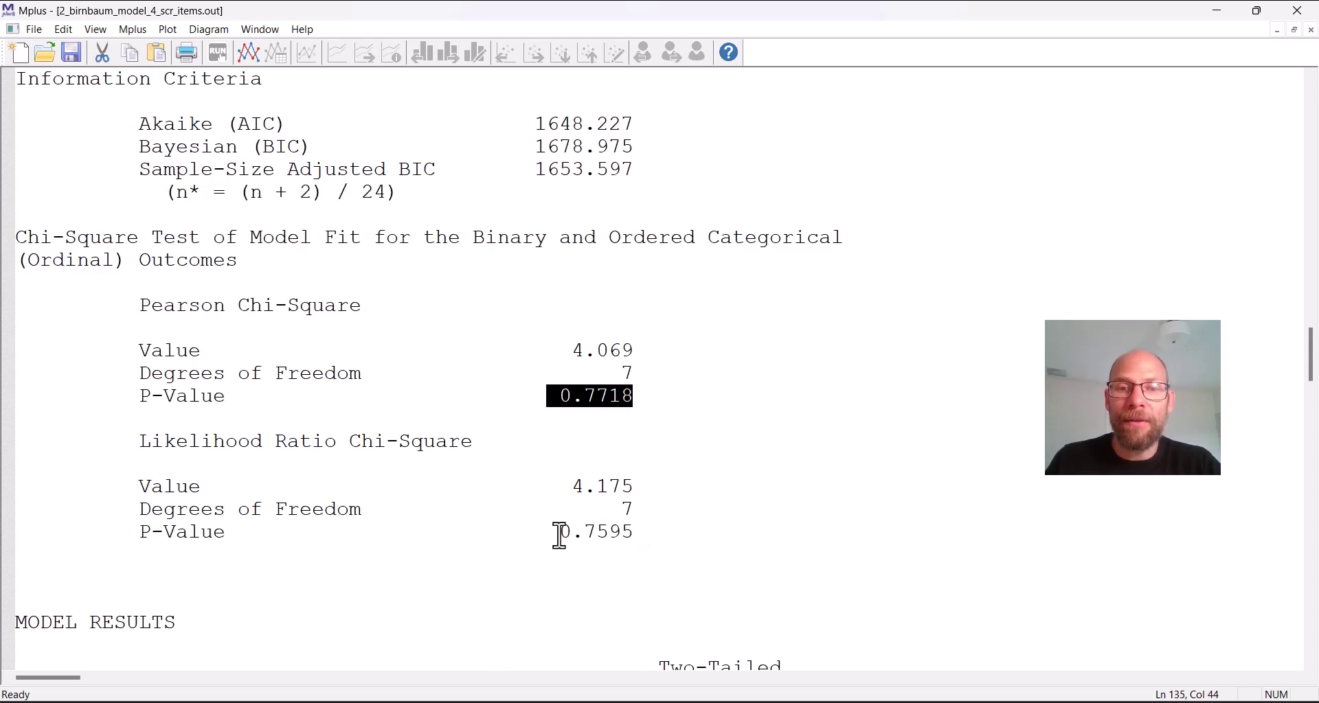
pyautogui.moveTo(557, 533); pyautogui.dragTo(638, 534)
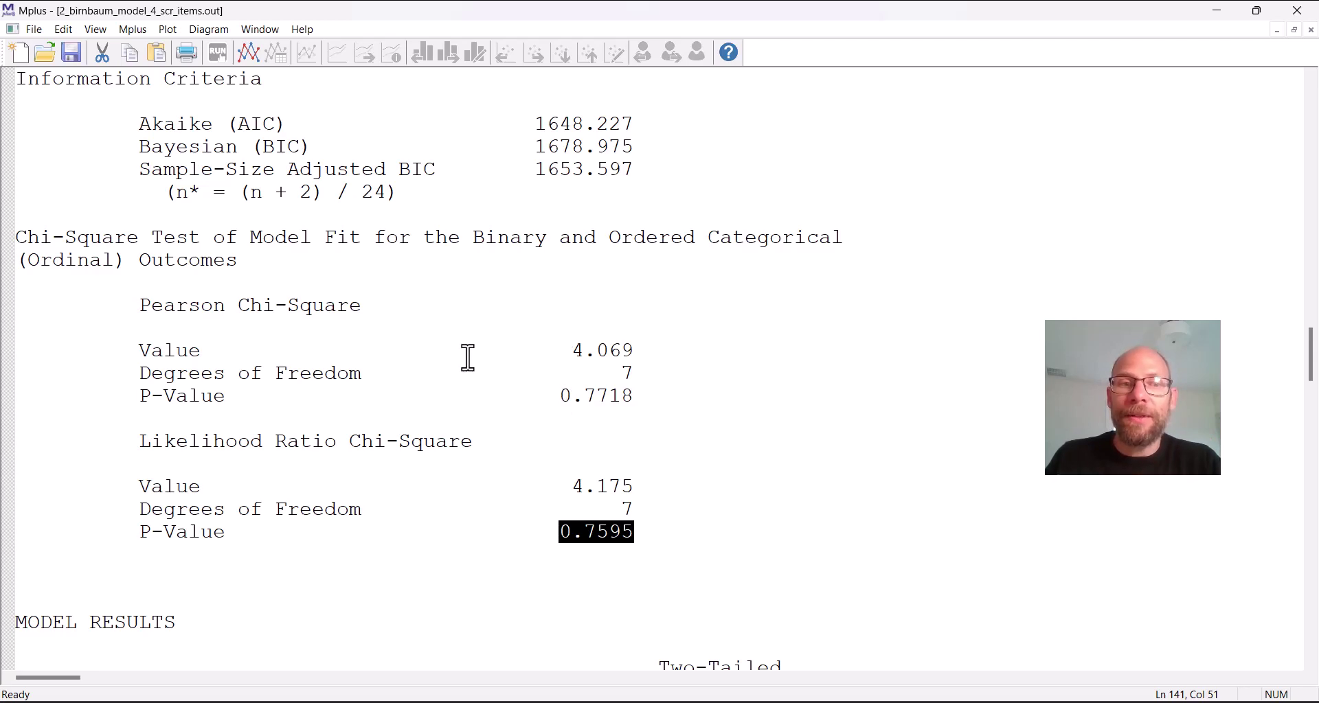
pyautogui.scroll(-2, 612, 480)
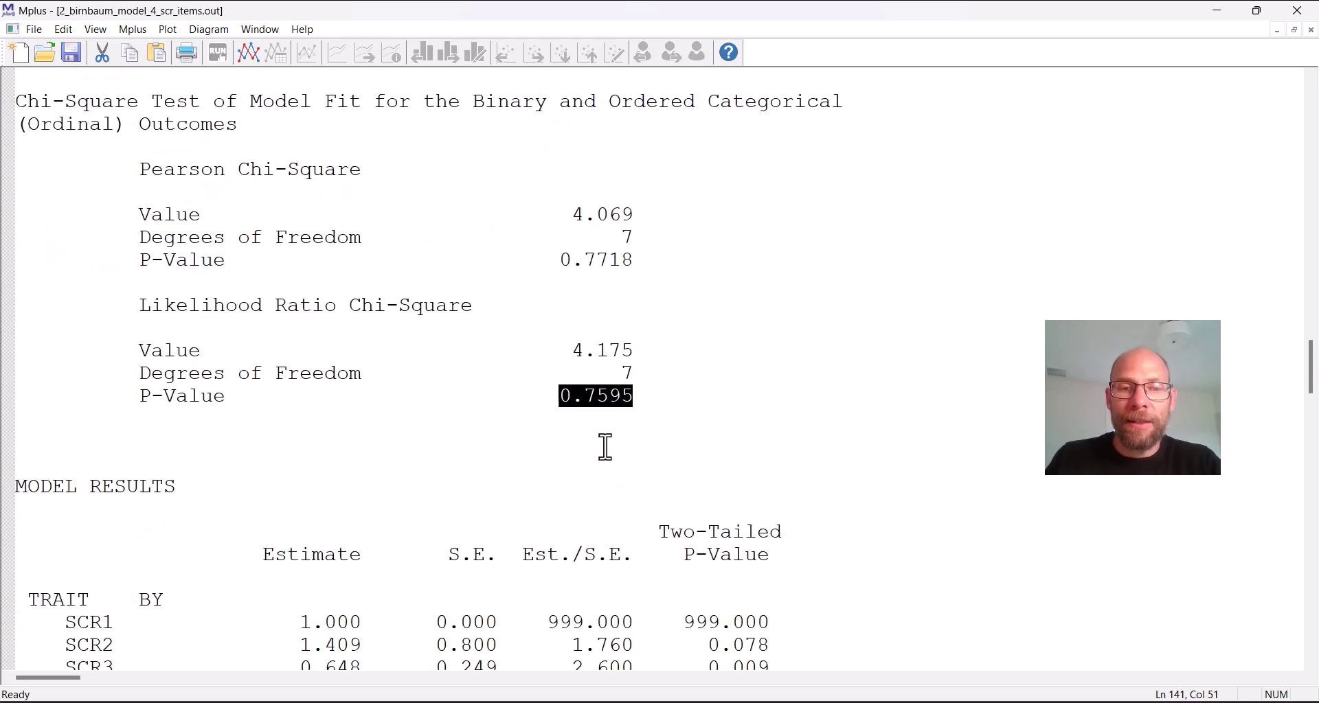
pyautogui.scroll(-2, 588, 418)
pyautogui.scroll(-2, 590, 406)
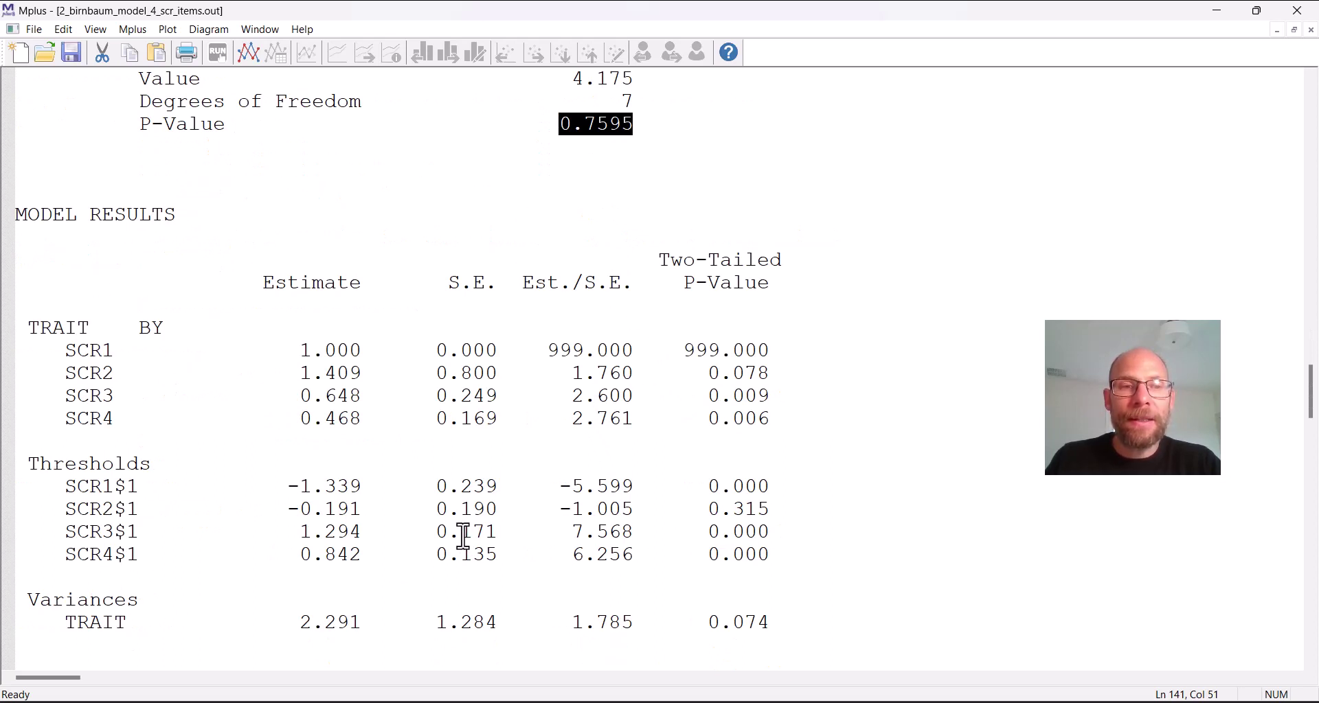
pyautogui.scroll(-2, 448, 525)
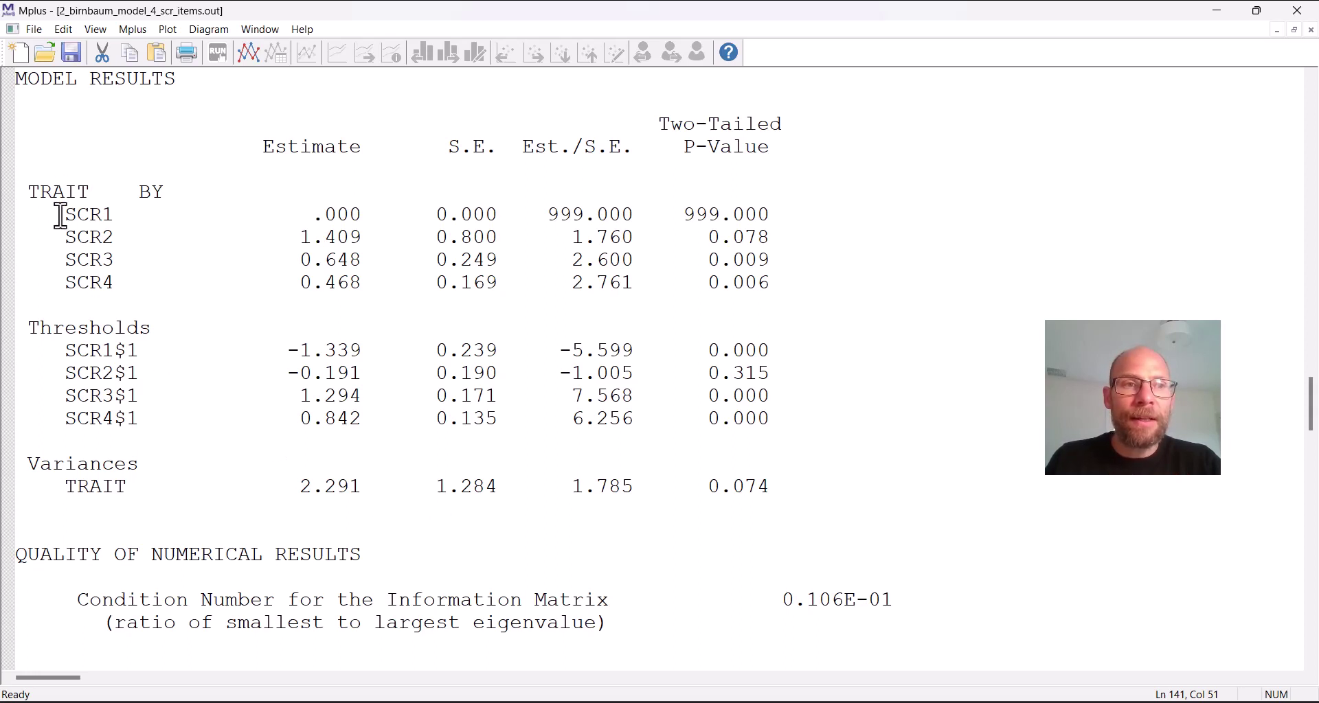
pyautogui.moveTo(60, 215); pyautogui.dragTo(368, 274)
pyautogui.click(349, 214)
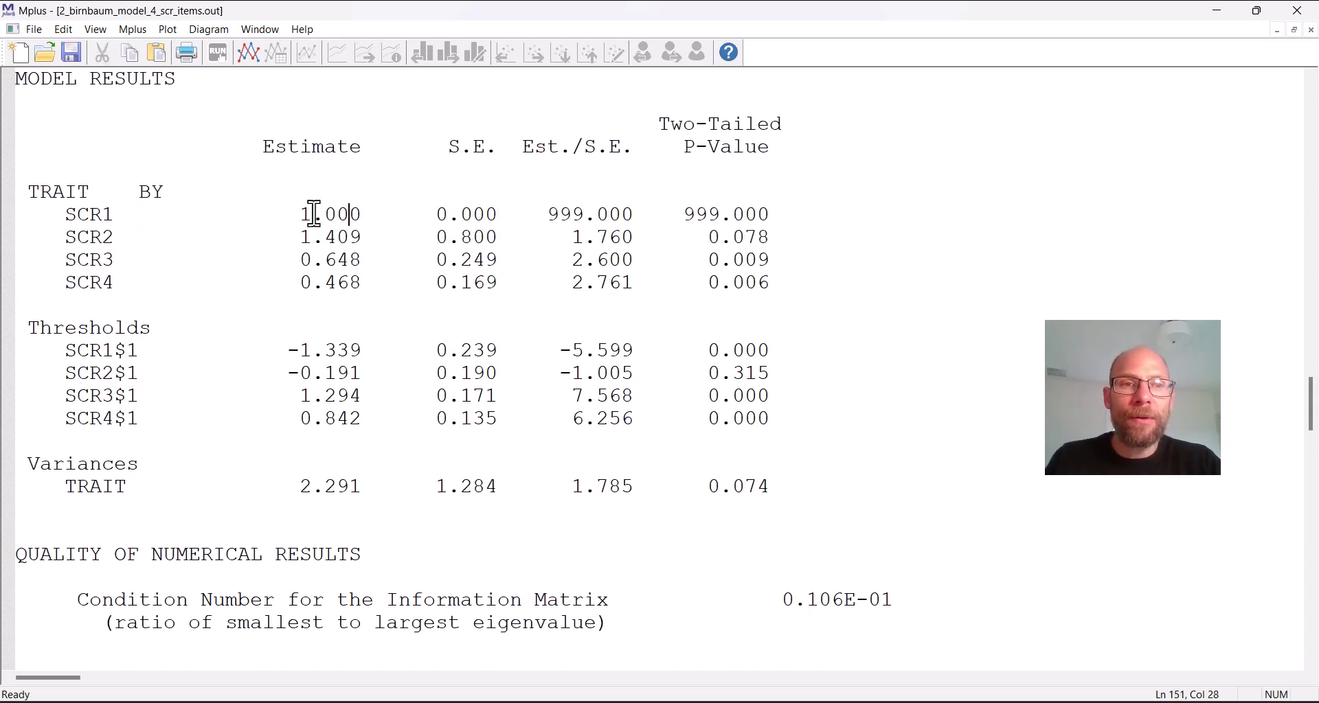
pyautogui.moveTo(301, 214); pyautogui.dragTo(367, 217)
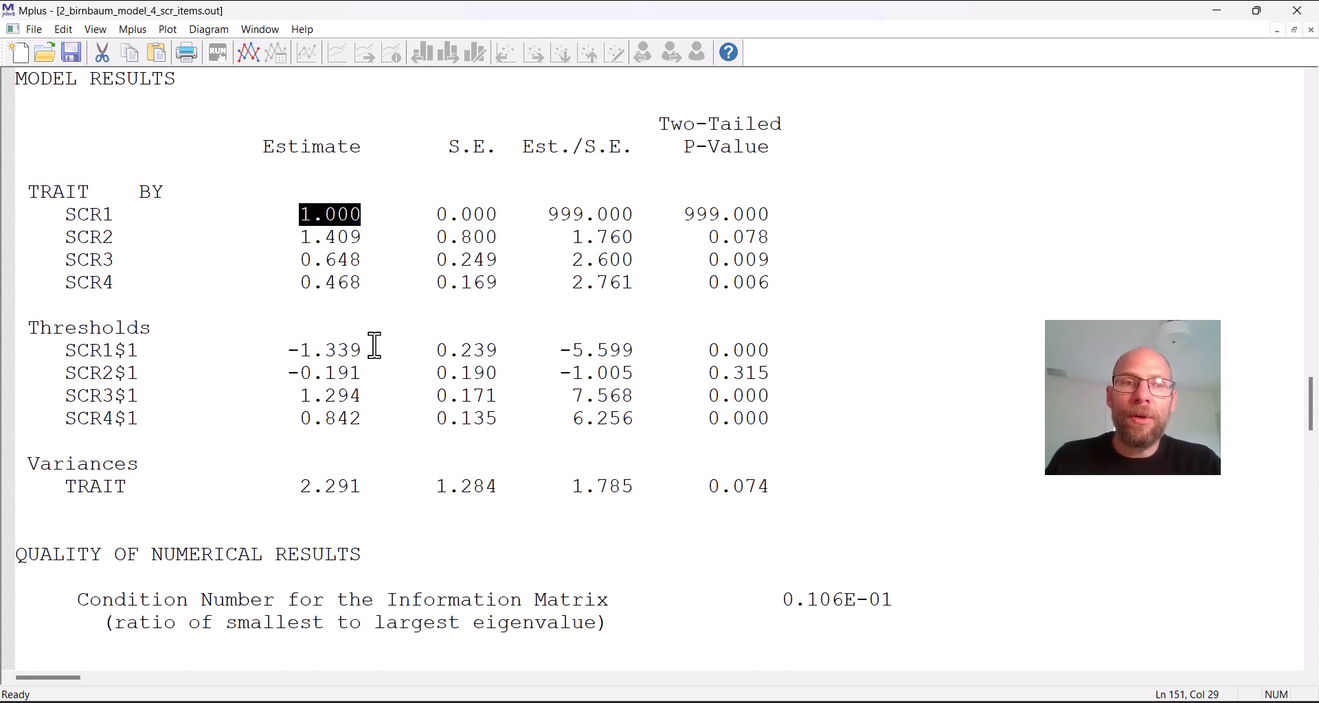
pyautogui.moveTo(302, 237); pyautogui.dragTo(375, 239)
pyautogui.moveTo(295, 261)
pyautogui.mouseDown()
pyautogui.moveTo(362, 262)
pyautogui.moveTo(378, 284)
pyautogui.moveTo(302, 260)
pyautogui.moveTo(288, 237)
pyautogui.mouseUp()
pyautogui.click(388, 289)
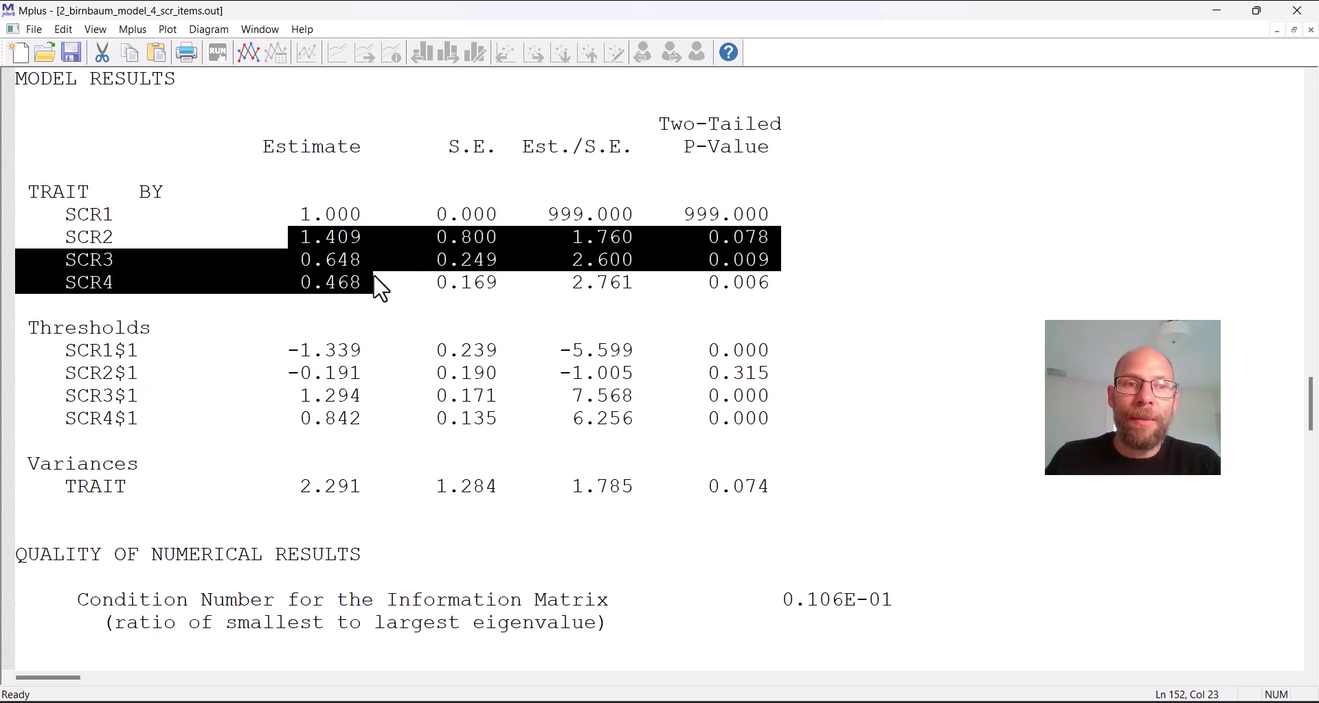
pyautogui.scroll(-4, 371, 284)
pyautogui.scroll(4, 208, 271)
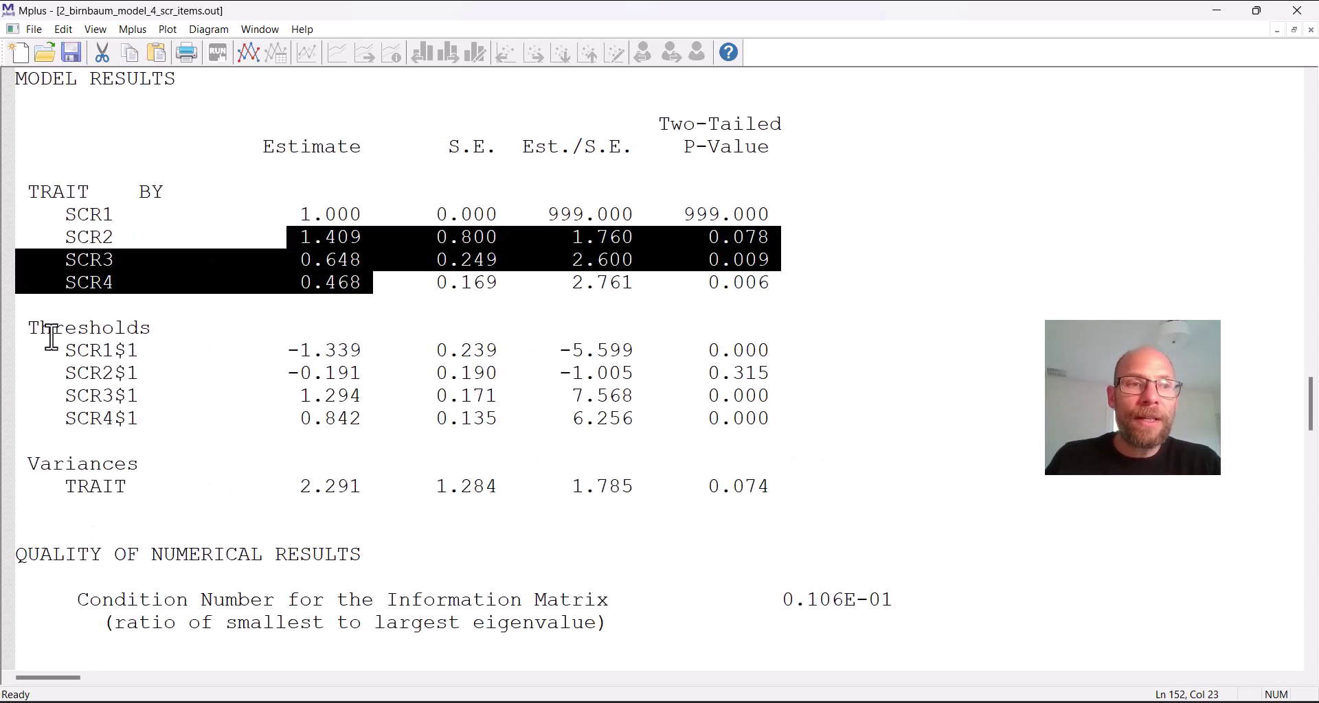
pyautogui.moveTo(27, 326); pyautogui.dragTo(796, 427)
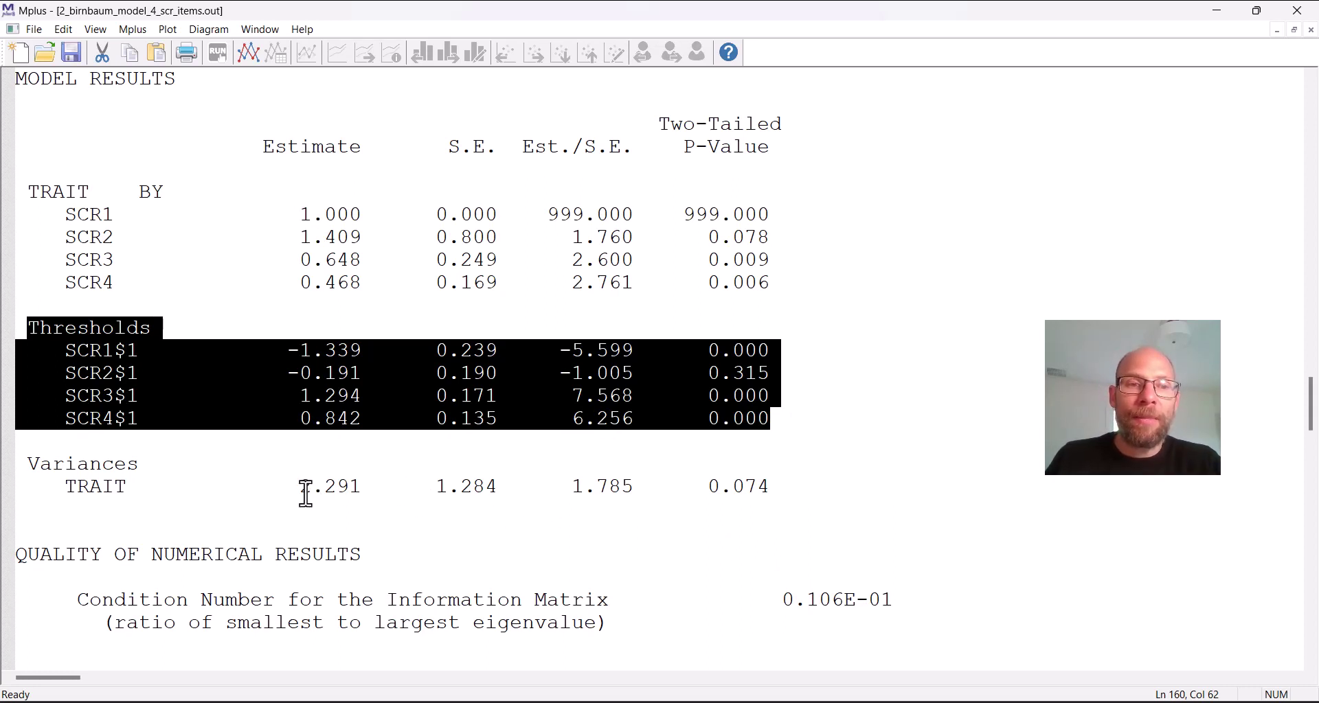
pyautogui.moveTo(53, 486); pyautogui.dragTo(377, 490)
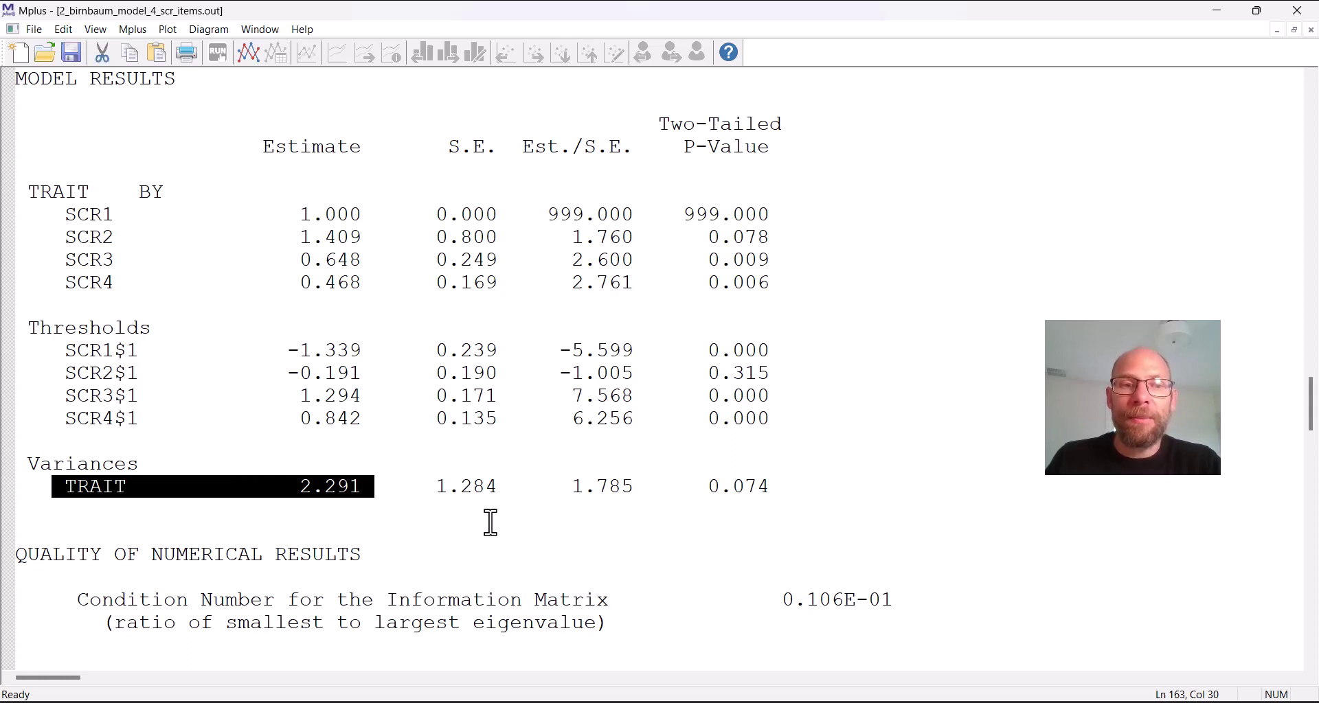
# Highlight the probability-scale category probabilities for SCR1–SCR4
pyautogui.scroll(-4, 487, 505)
pyautogui.scroll(-4, 487, 502)
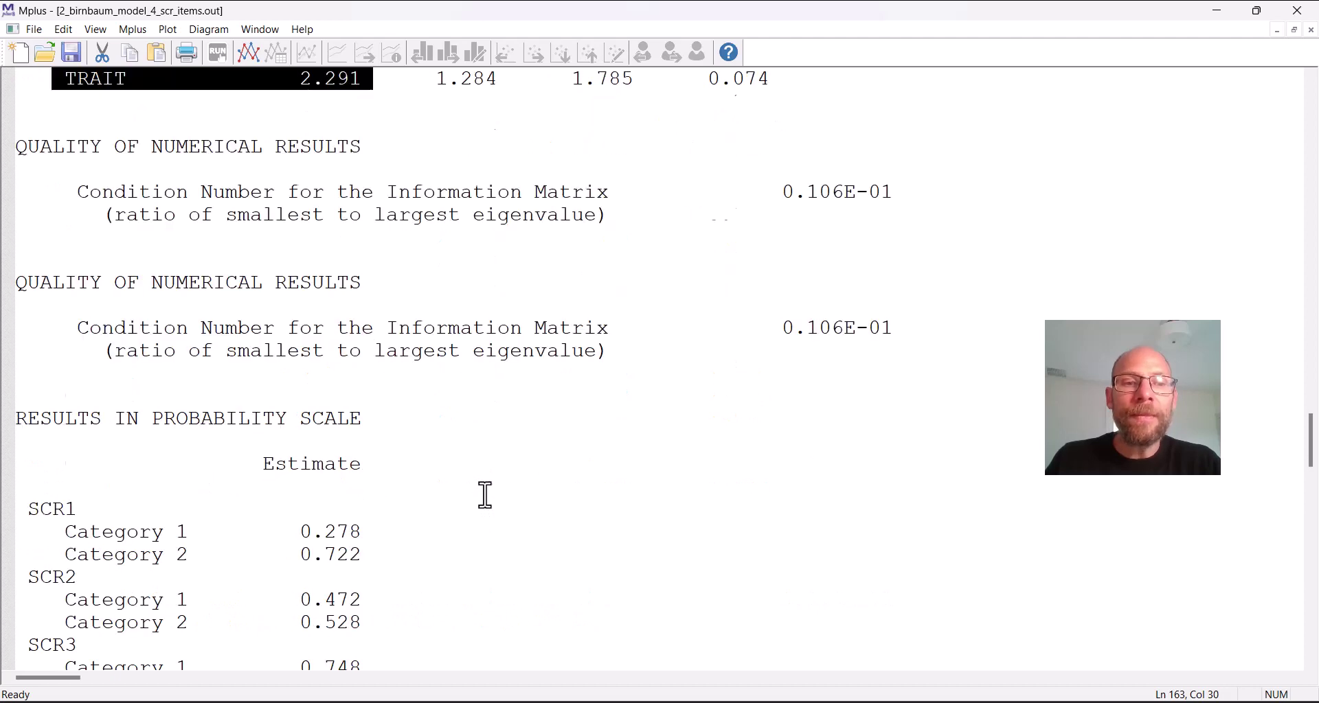
pyautogui.moveTo(389, 494); pyautogui.dragTo(21, 215)
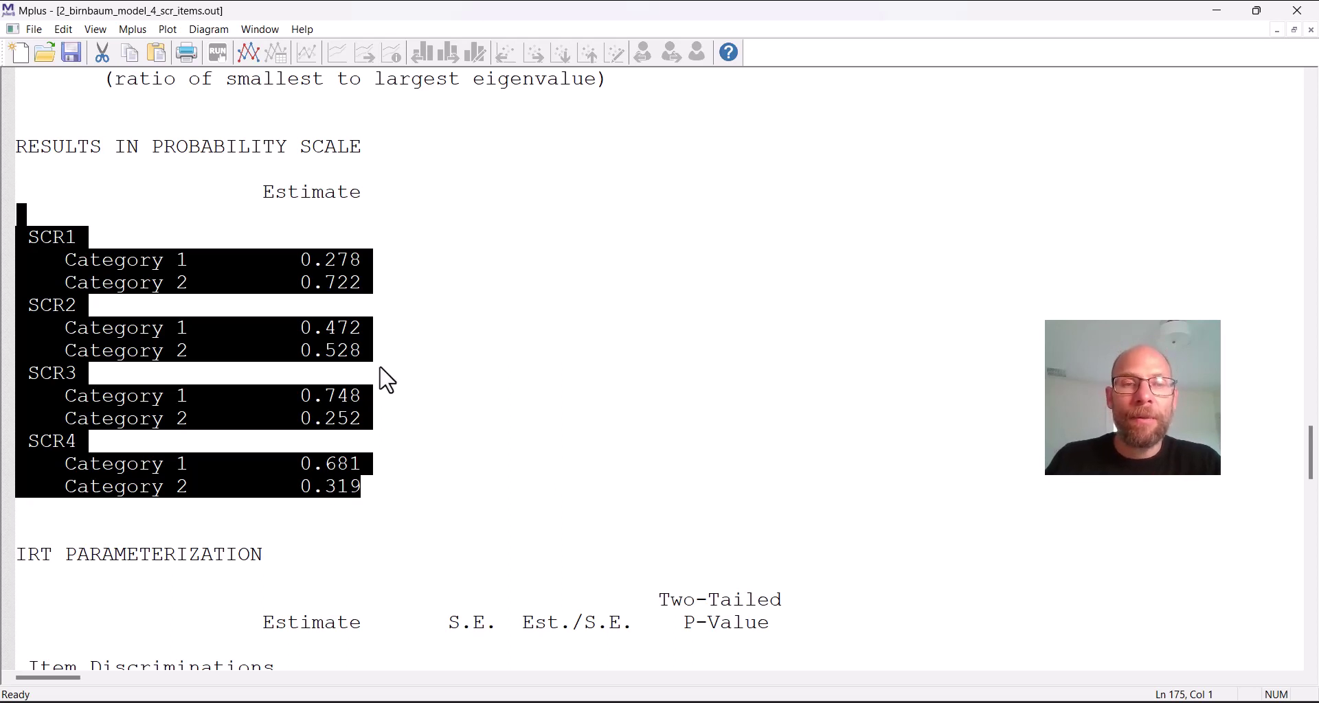
pyautogui.scroll(-2, 471, 378)
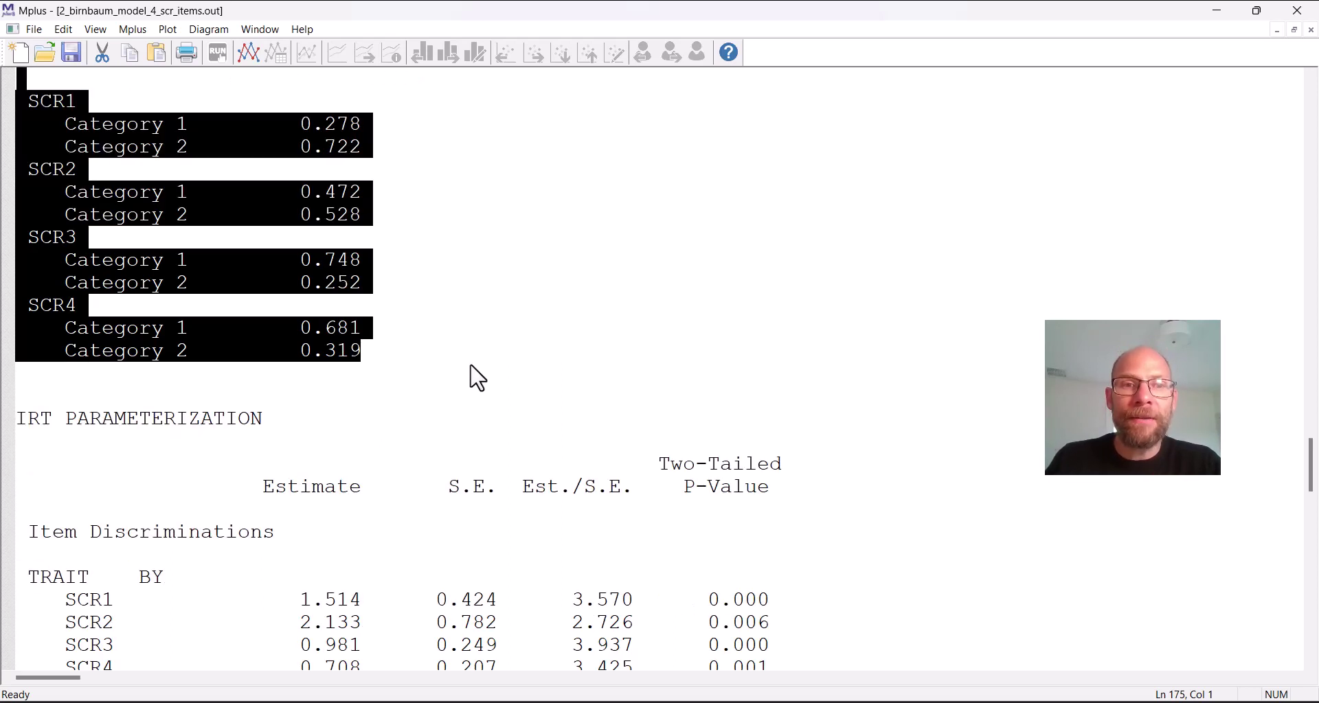
pyautogui.scroll(-2, 474, 375)
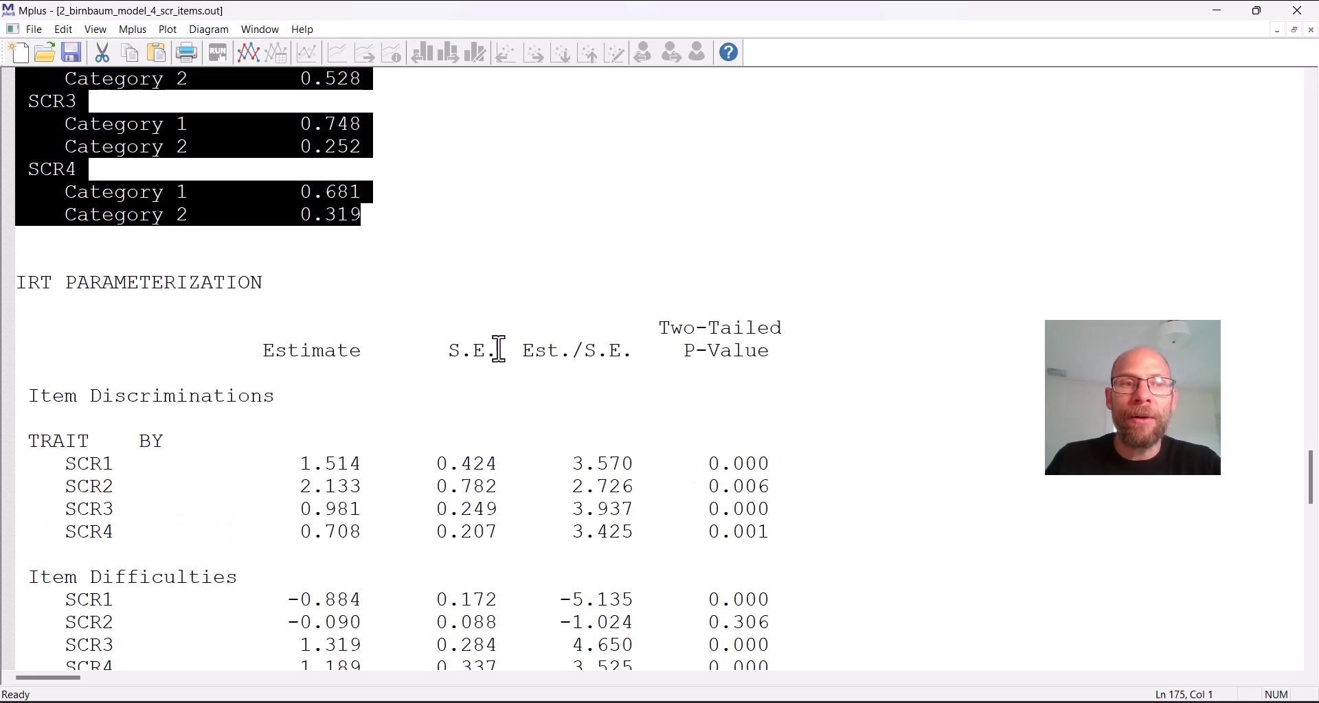
pyautogui.scroll(-2, 495, 347)
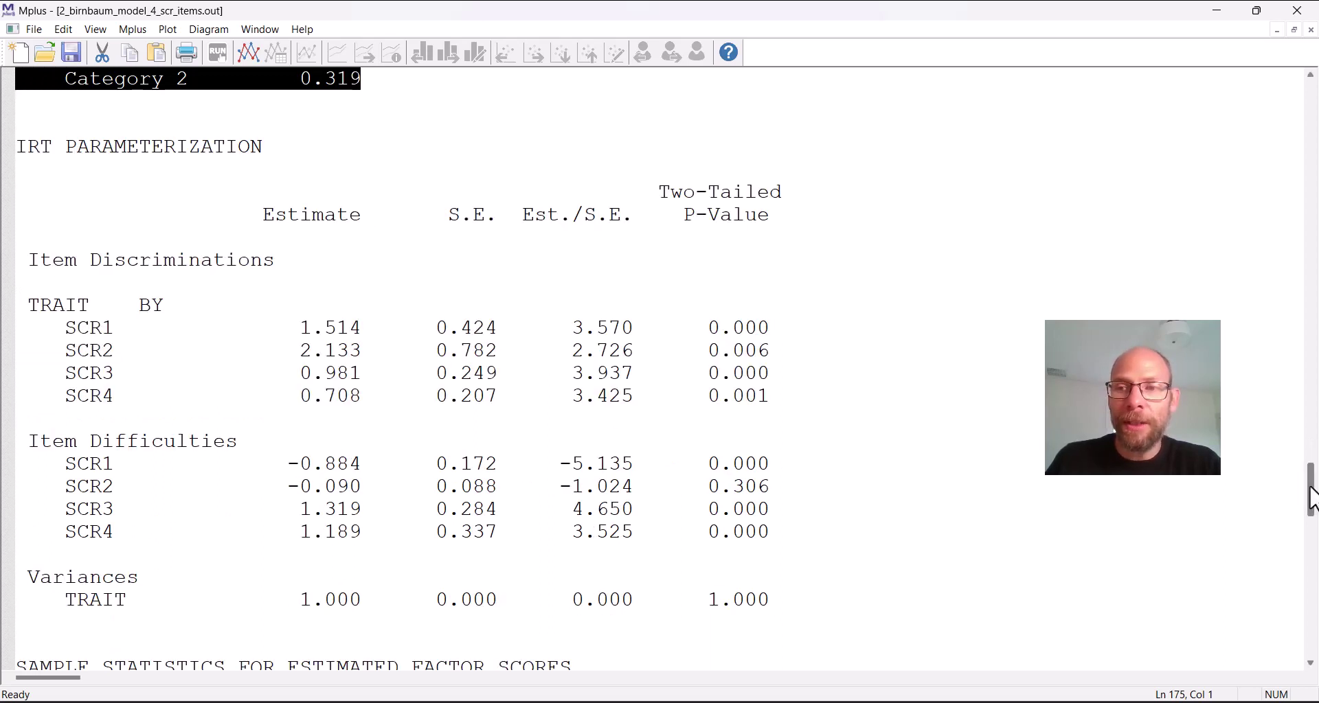
pyautogui.moveTo(1310, 489); pyautogui.dragTo(1310, 491)
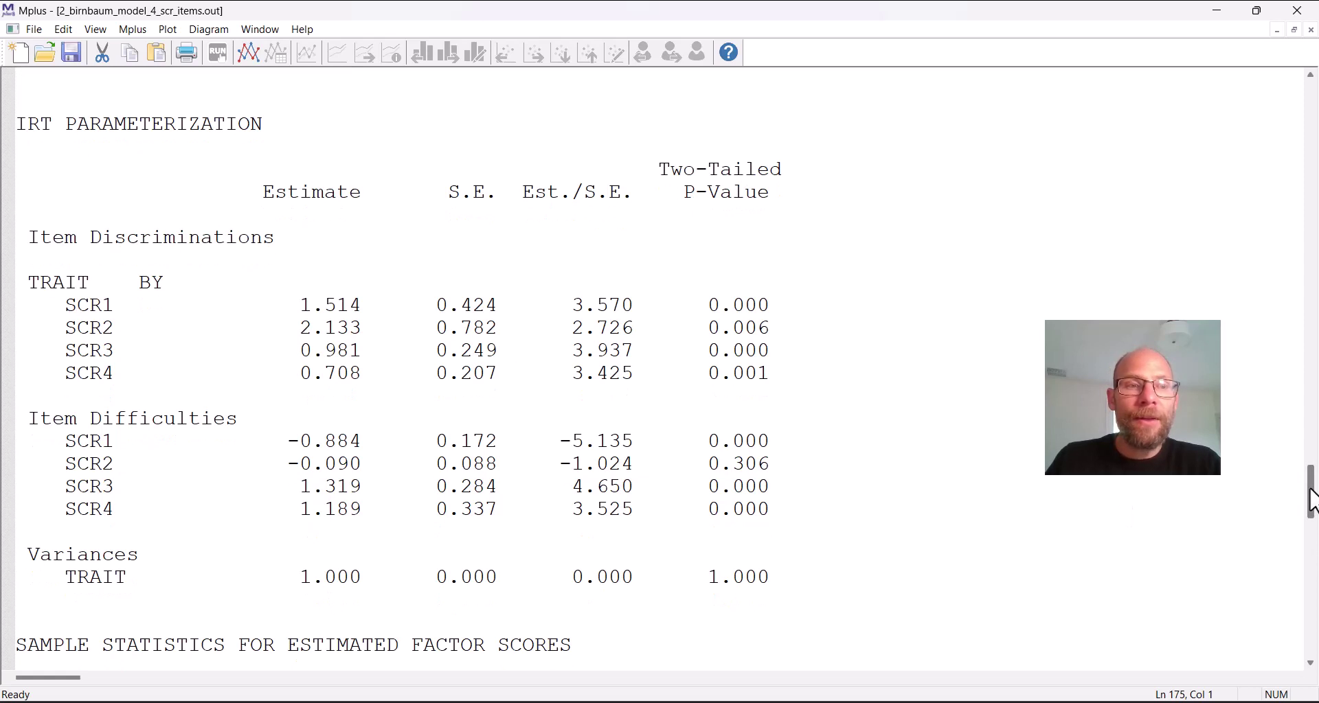
# Highlight IRT discriminations (1.514, 2.133, 0.981, 0.708) and difficulties (−0.884, −0.090, 1.319, 1.189)
pyautogui.moveTo(29, 283); pyautogui.dragTo(135, 295)
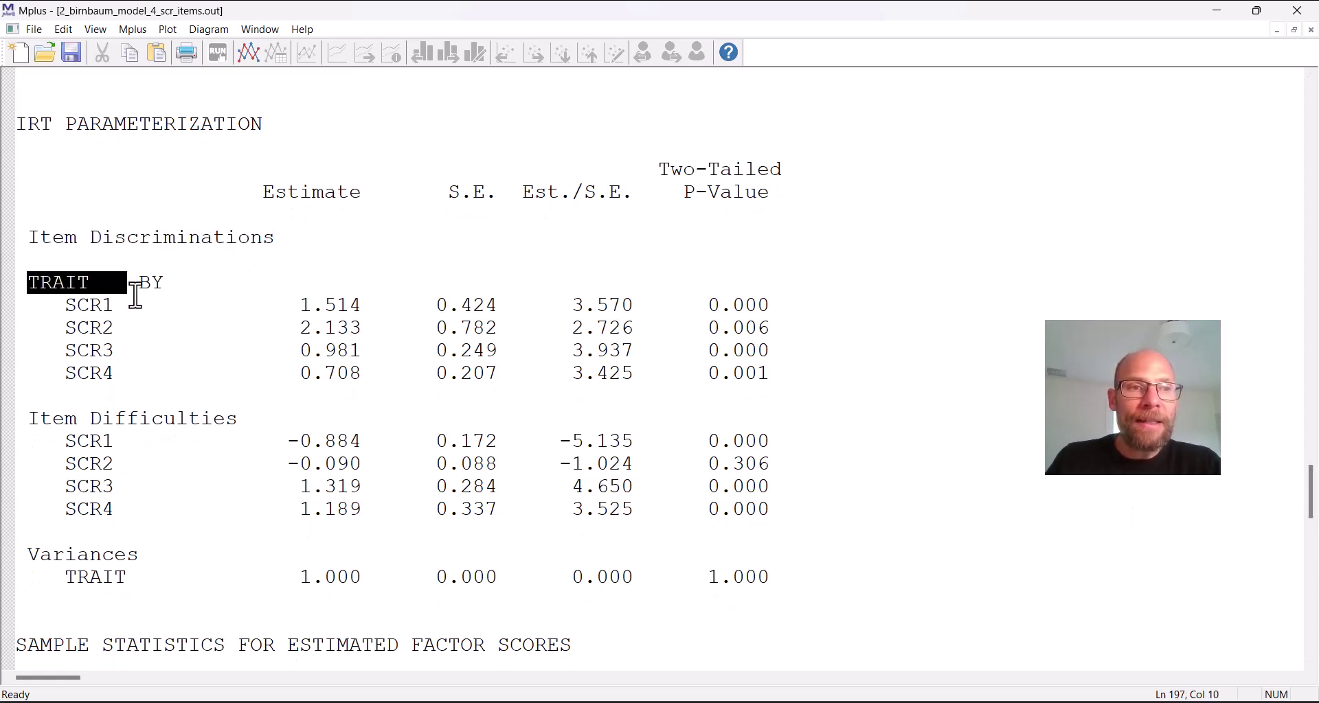
pyautogui.moveTo(29, 238); pyautogui.dragTo(270, 230)
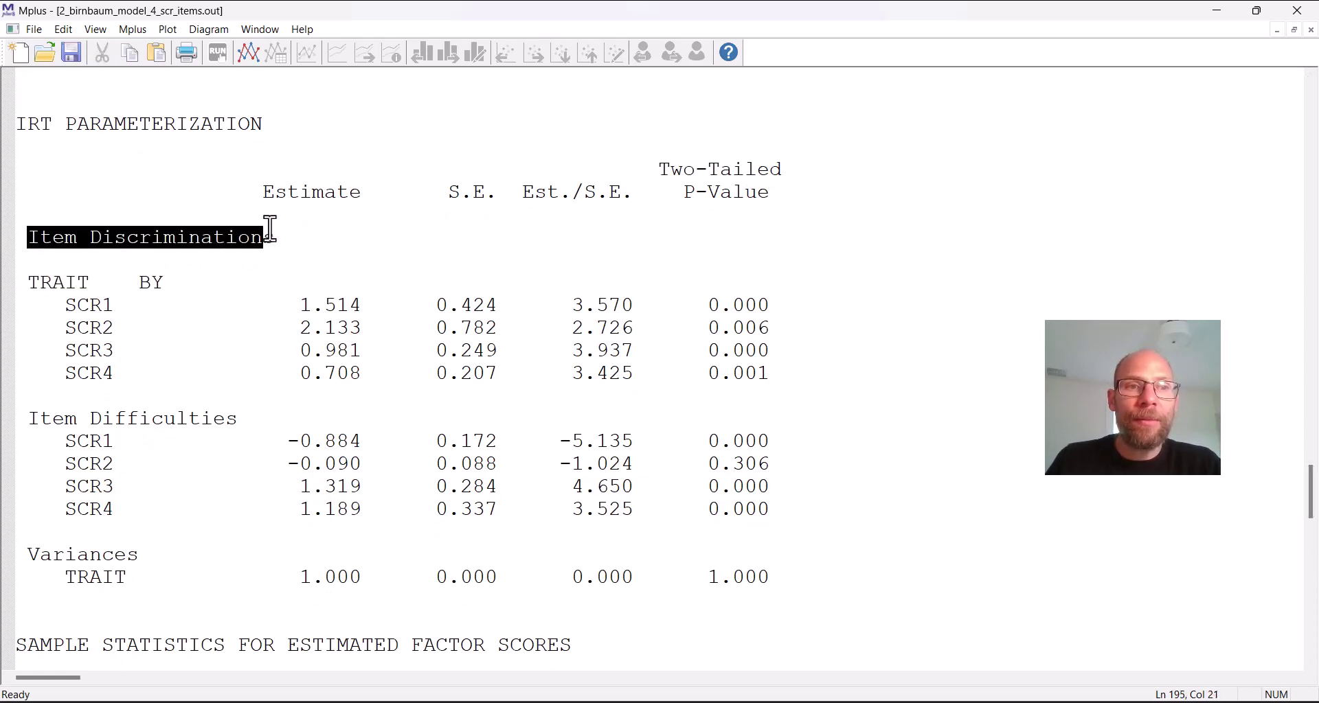
pyautogui.moveTo(57, 305); pyautogui.dragTo(371, 376)
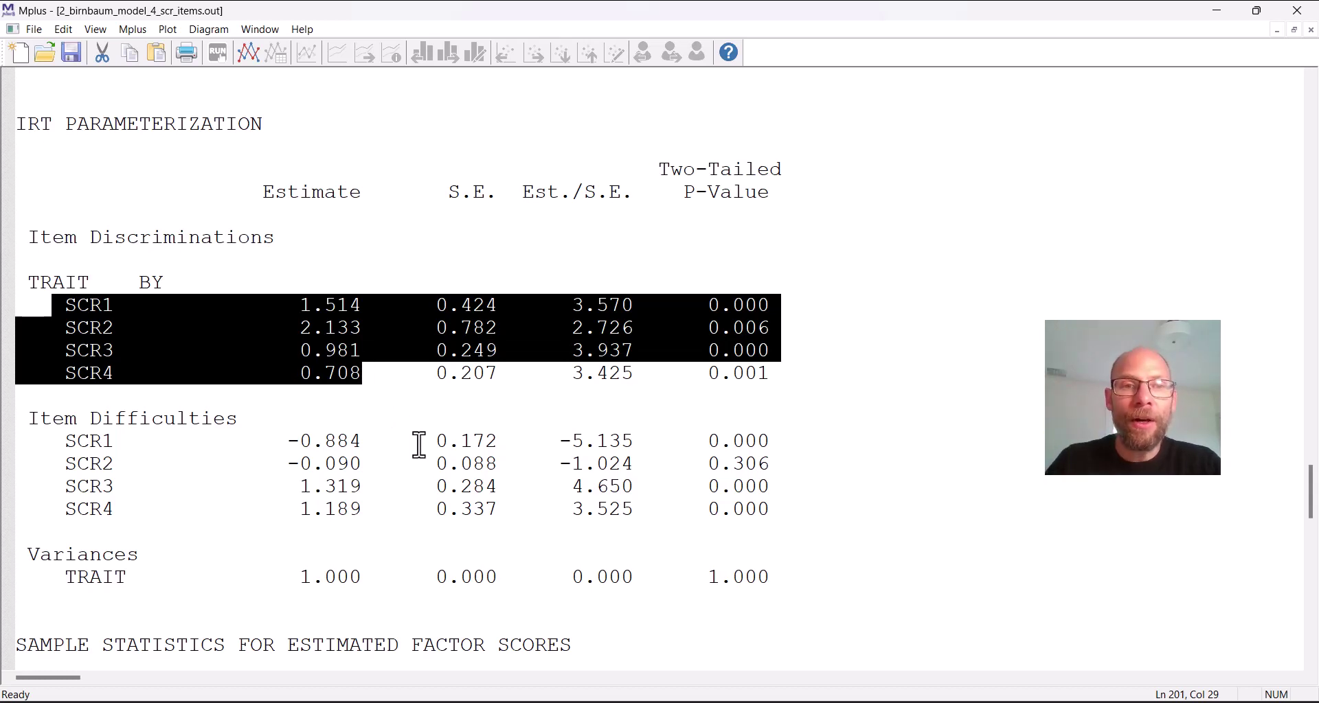
pyautogui.moveTo(28, 418); pyautogui.dragTo(240, 423)
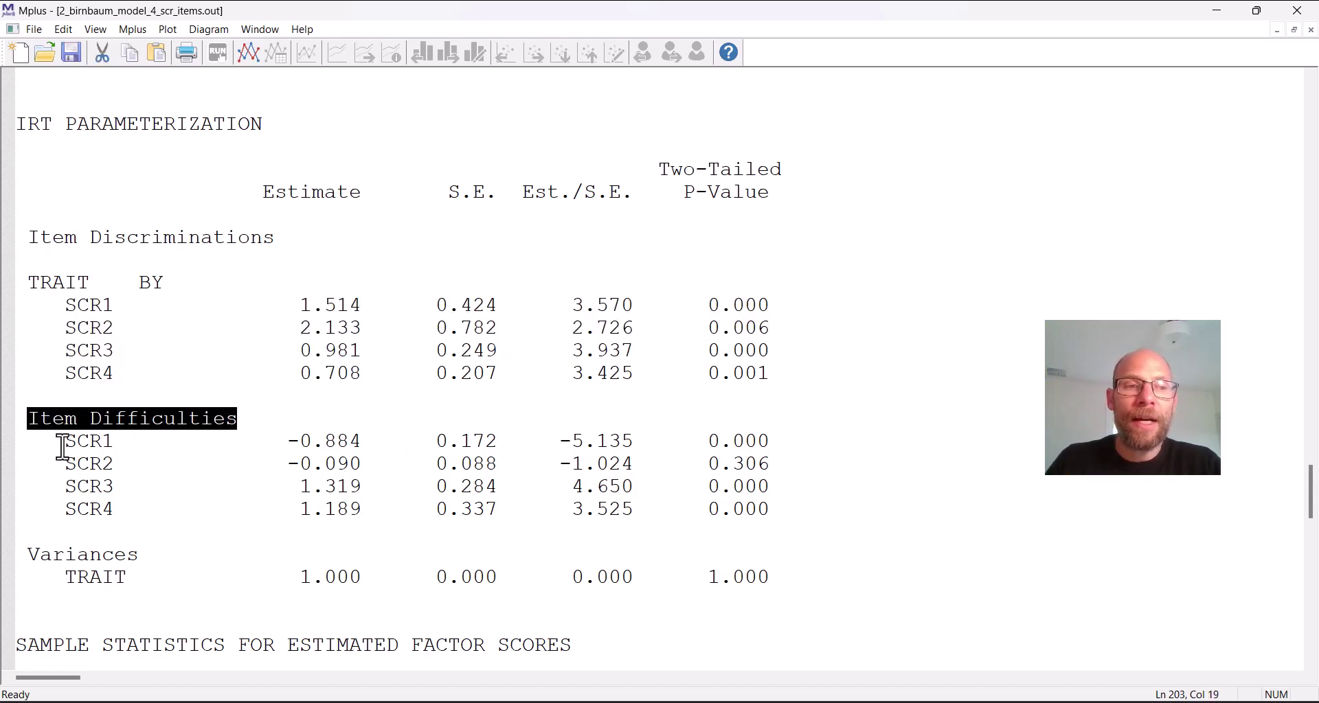
pyautogui.moveTo(64, 443); pyautogui.dragTo(364, 510)
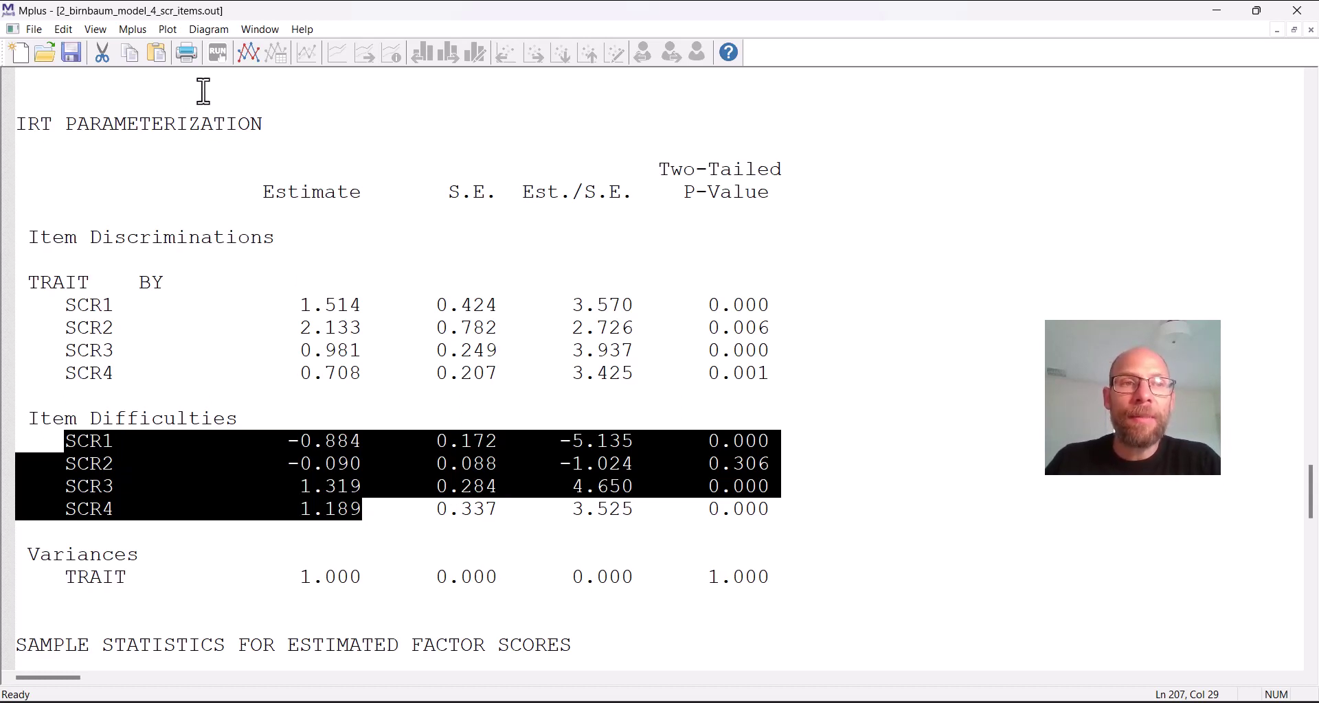
pyautogui.click(169, 31)
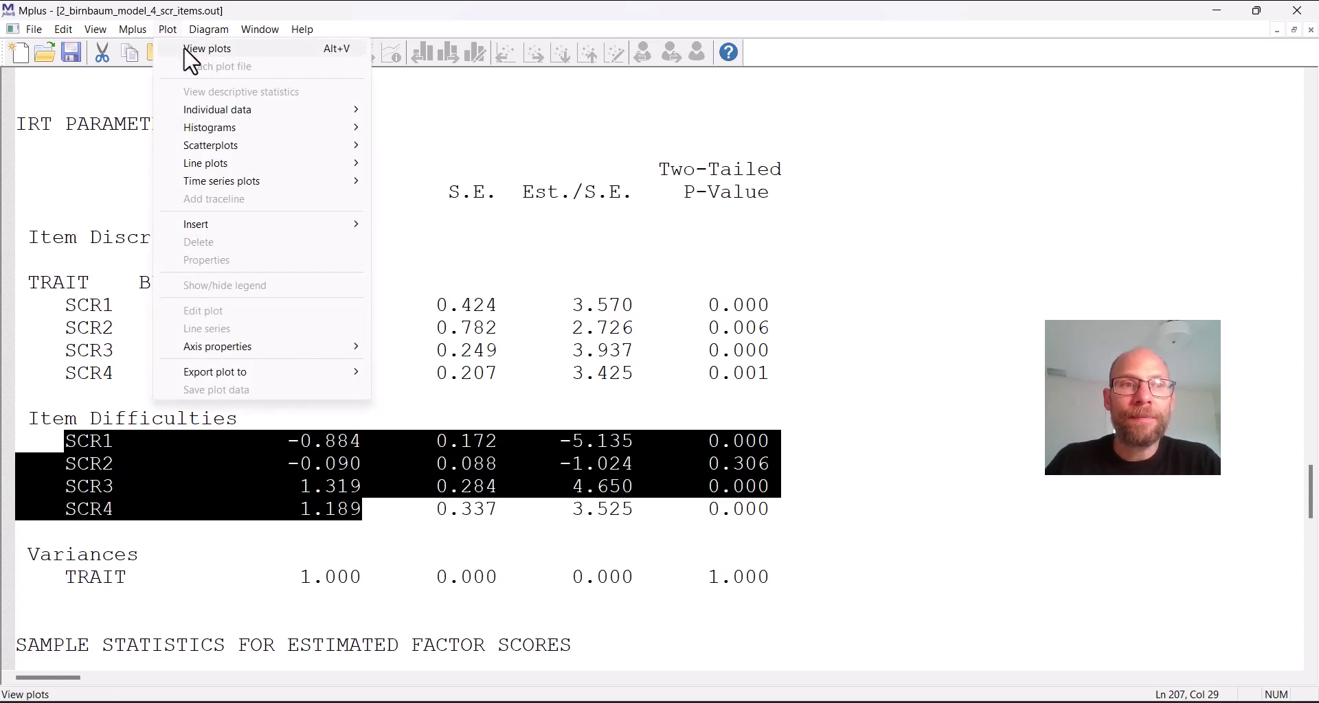
# Choose Item characteristic curves from the View plots list and view it
pyautogui.click(184, 51)
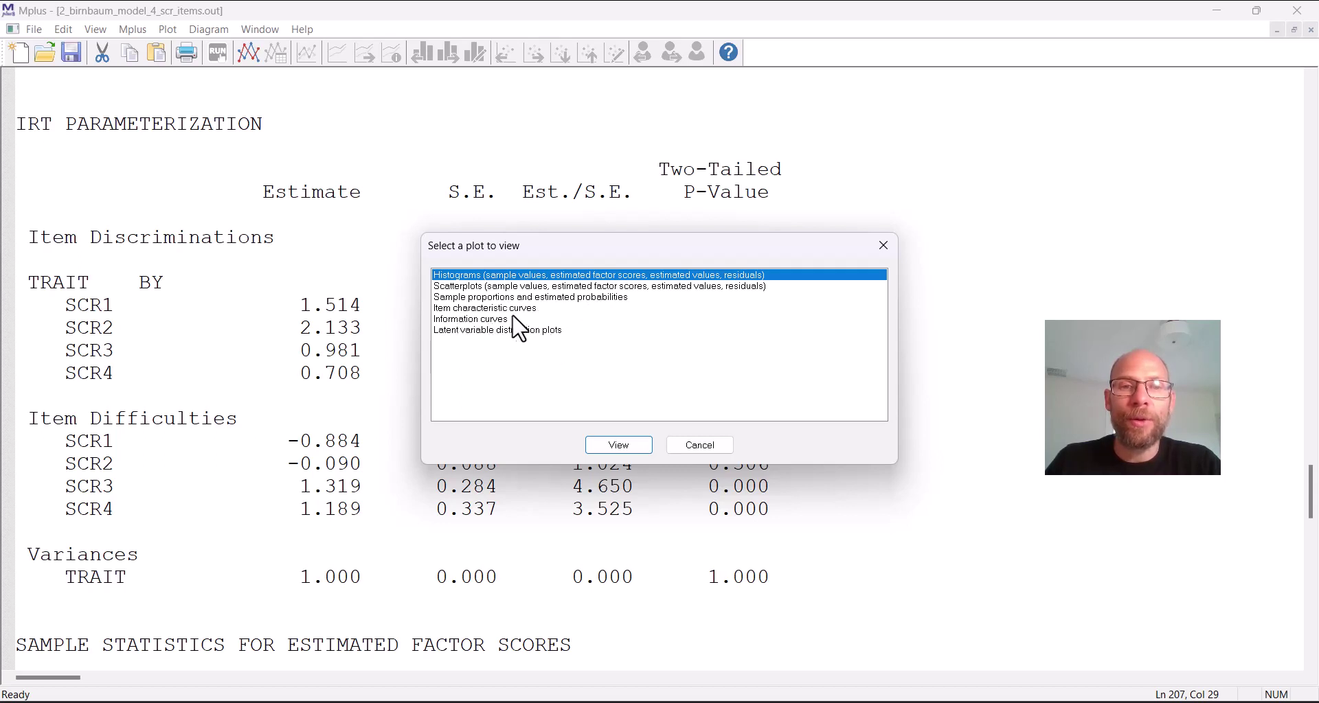
pyautogui.click(480, 308)
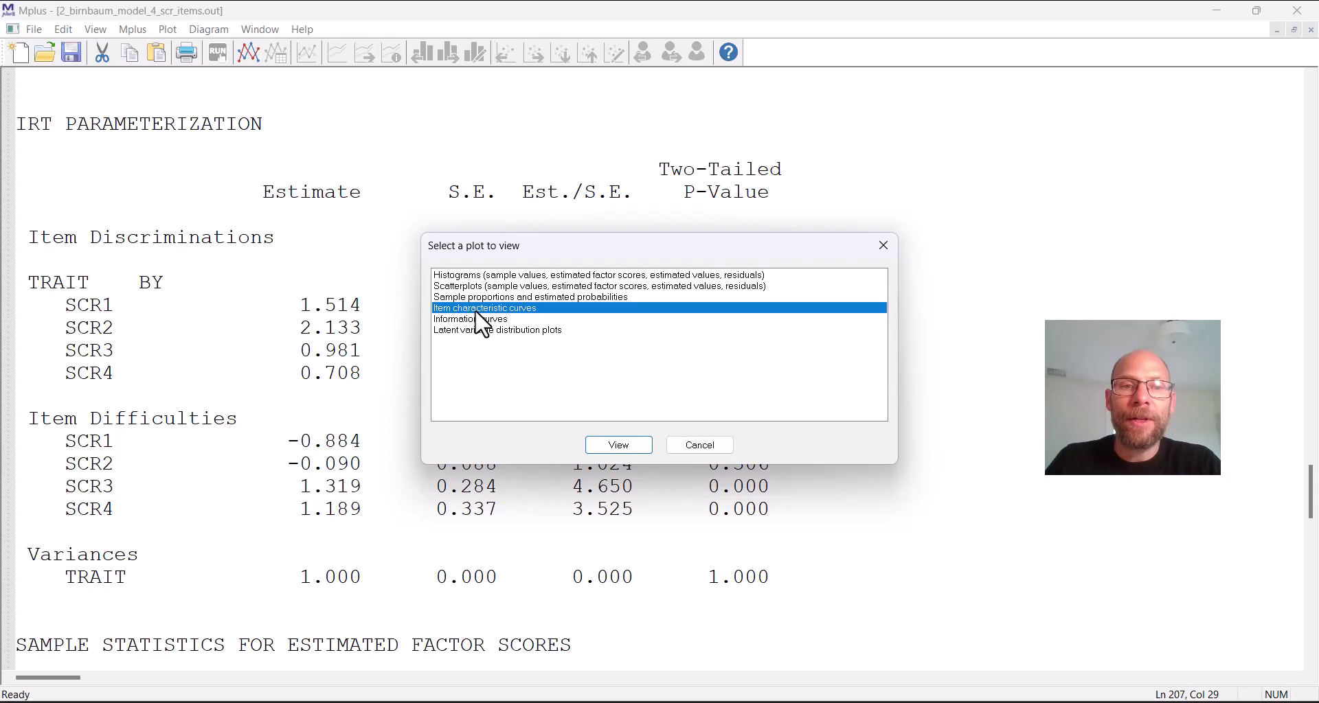
pyautogui.click(600, 450)
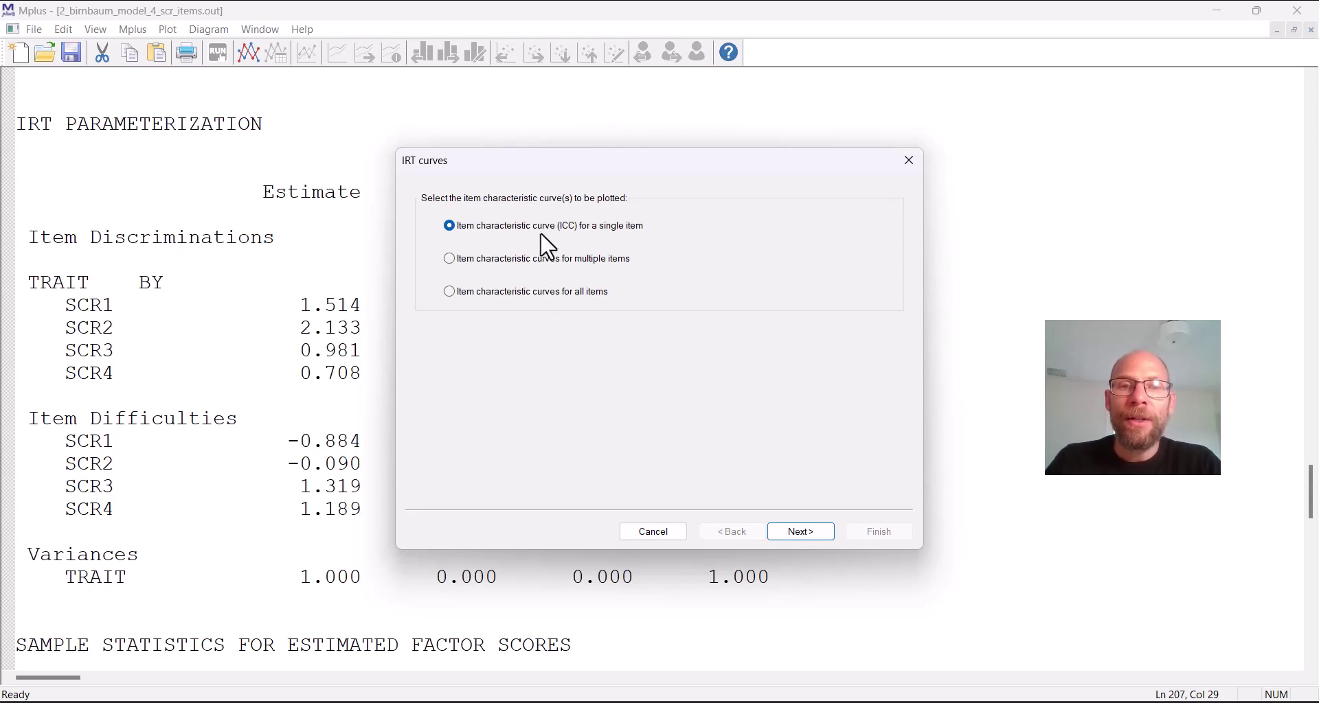
# Plot Category 2 curves for all items against TRAIT, keeping the wizard defaults
pyautogui.click(452, 260)
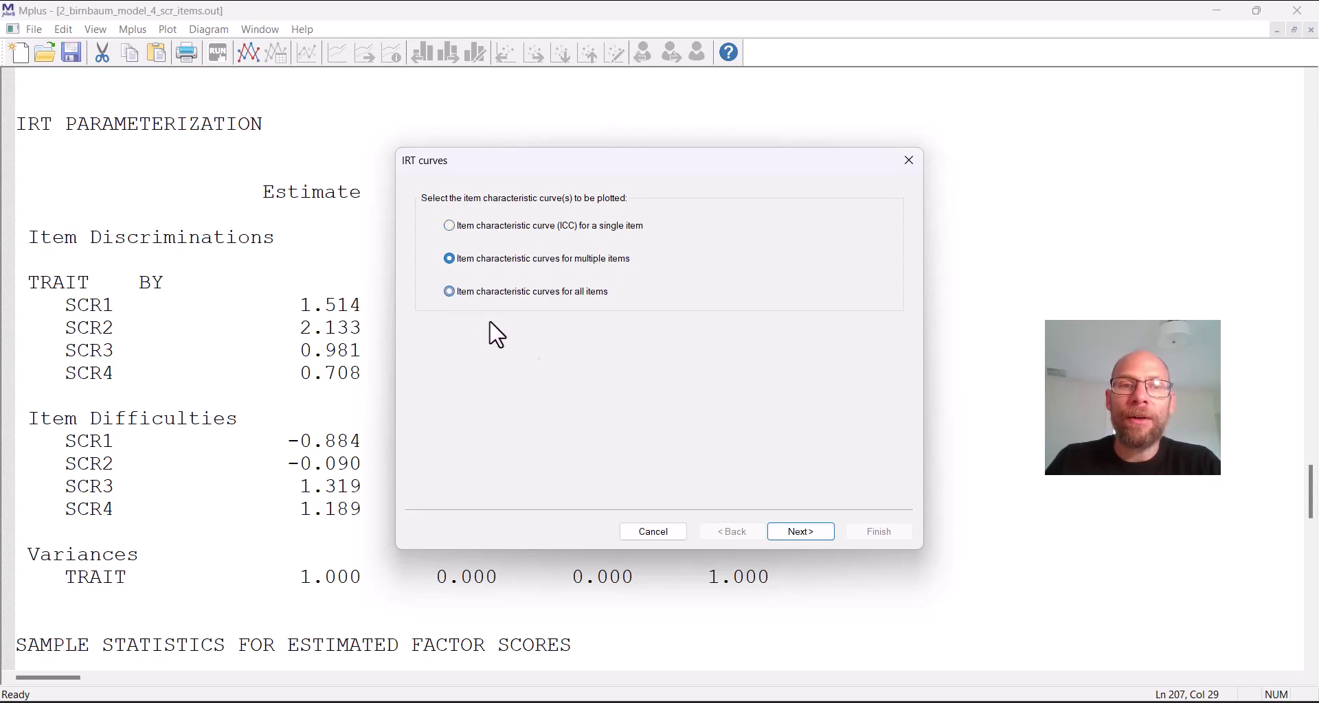
pyautogui.press('Down')
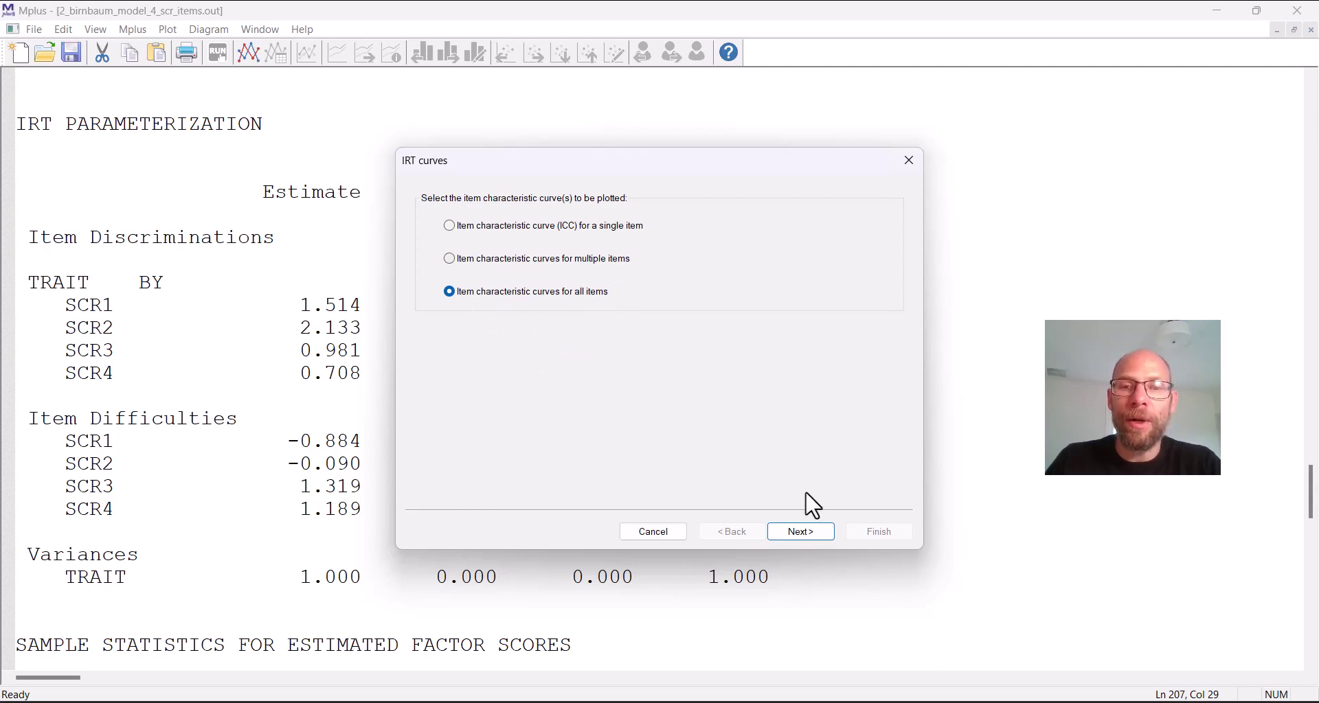
pyautogui.click(805, 534)
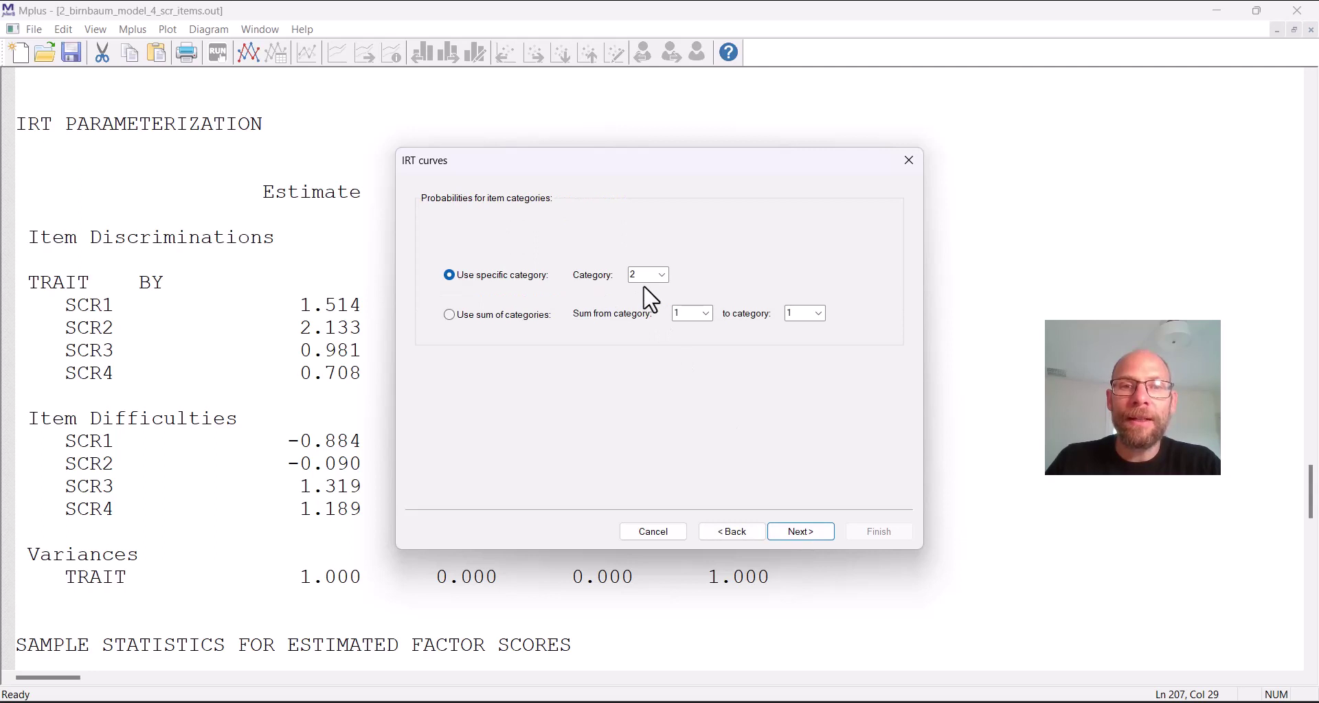
pyautogui.click(796, 528)
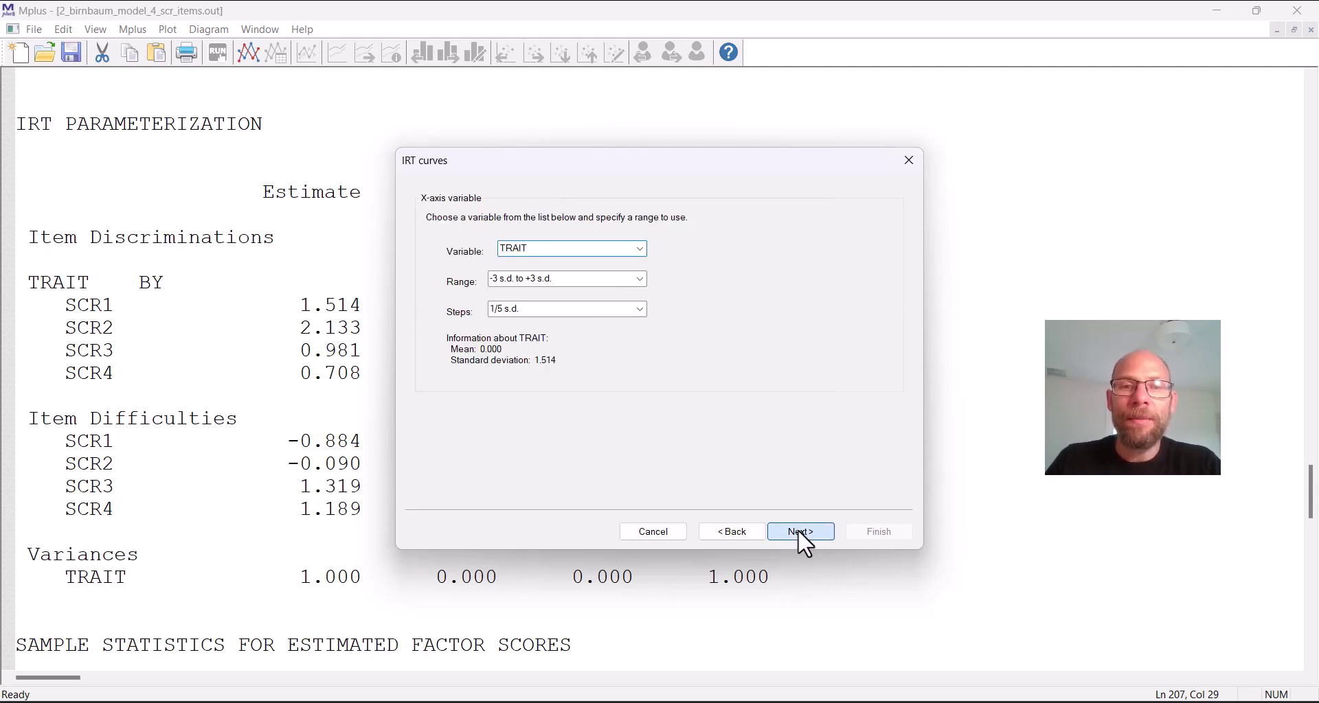
pyautogui.click(799, 530)
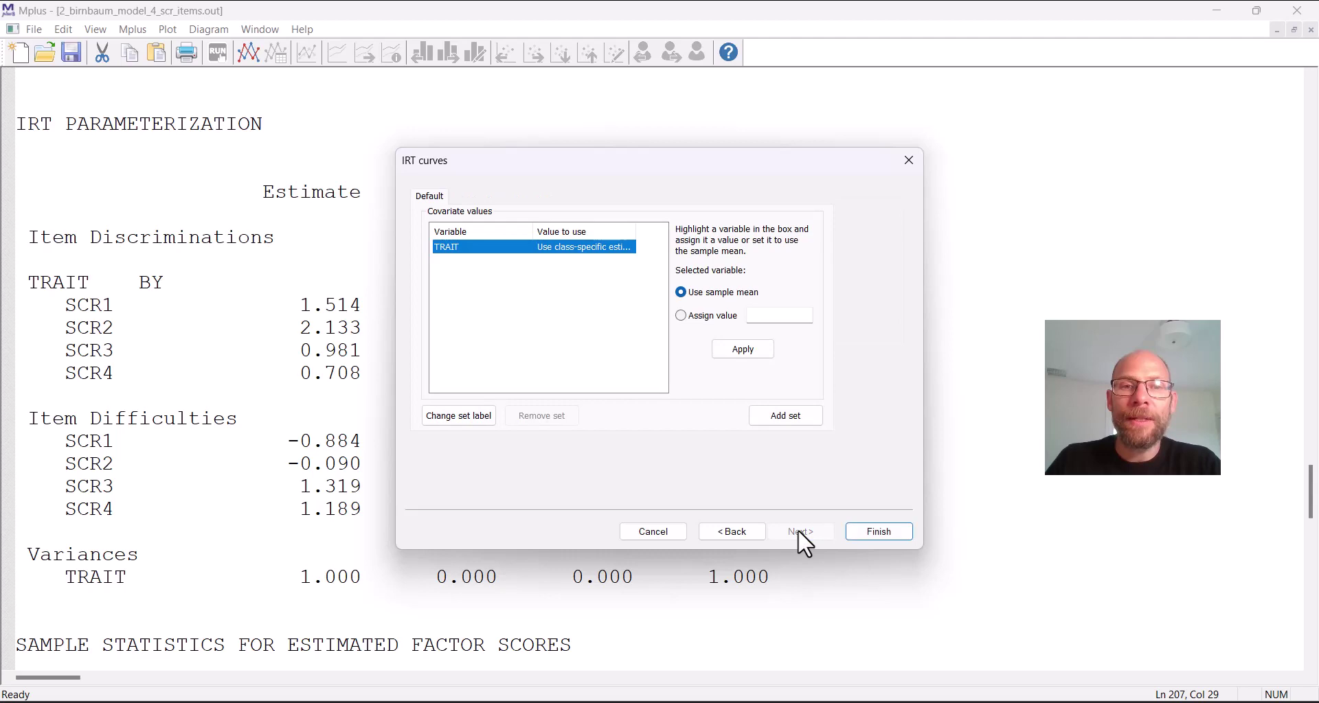
pyautogui.click(879, 535)
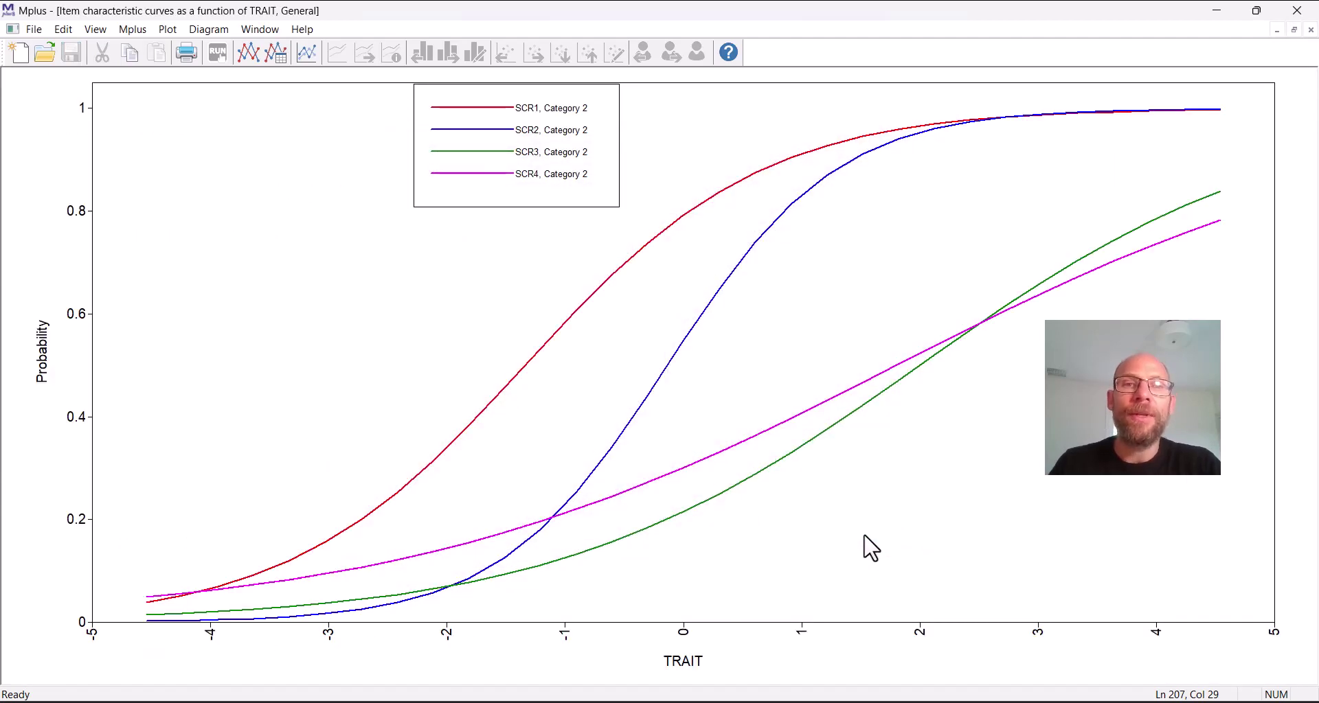